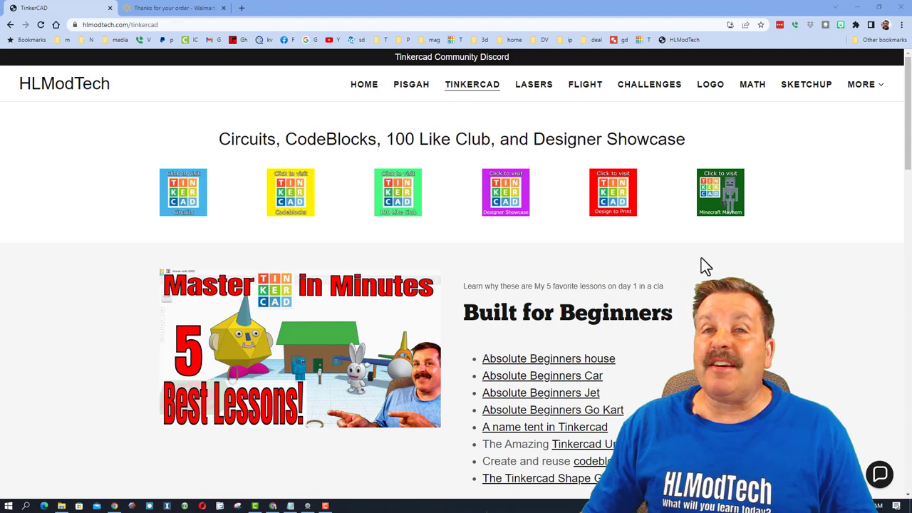
Scroll the 'SVG not importing?' Reddit post until the line-only labyrinth image is visible
left_click(880, 479)
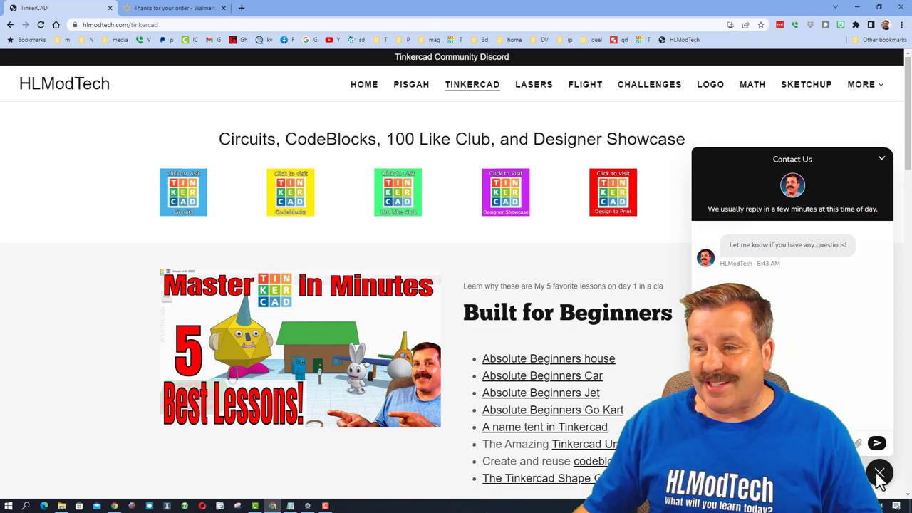
left_click(880, 473)
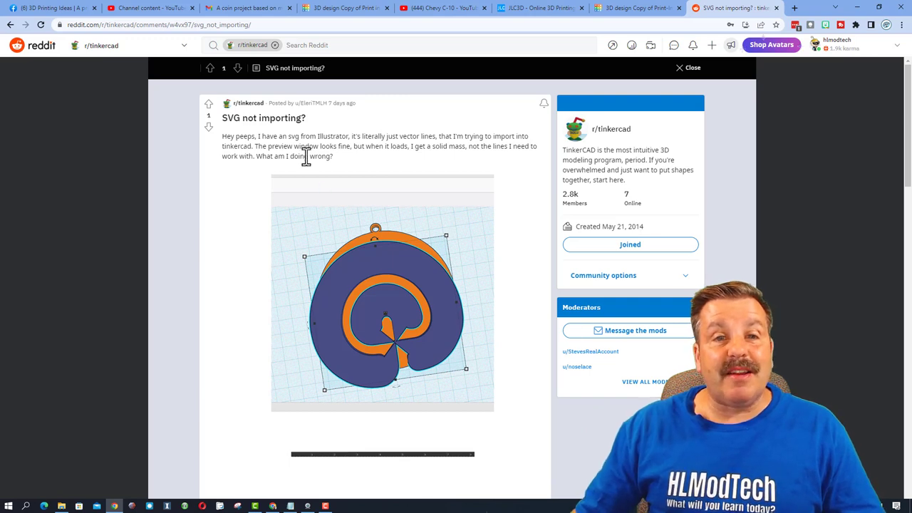
scroll(387, 308, "down", 3)
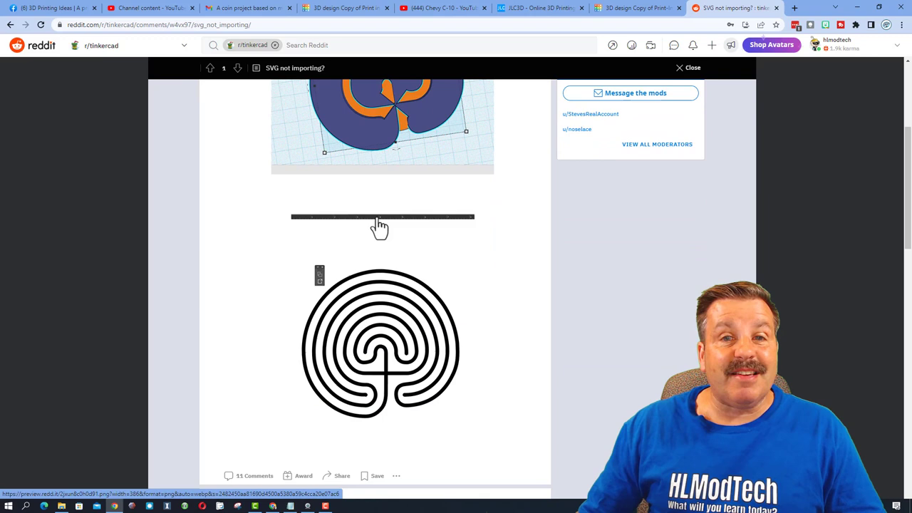
scroll(381, 214, "up", 1)
scroll(392, 335, "down", 2)
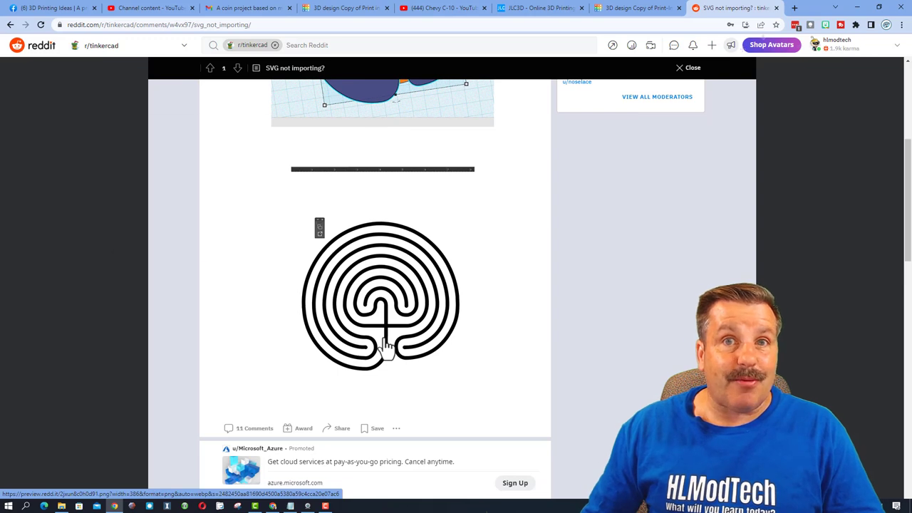
Snip a rectangle around the maze image with Snipping Tool and copy it to the clipboard
key("super+shift+s")
left_click_drag(194, 128, 180, 129)
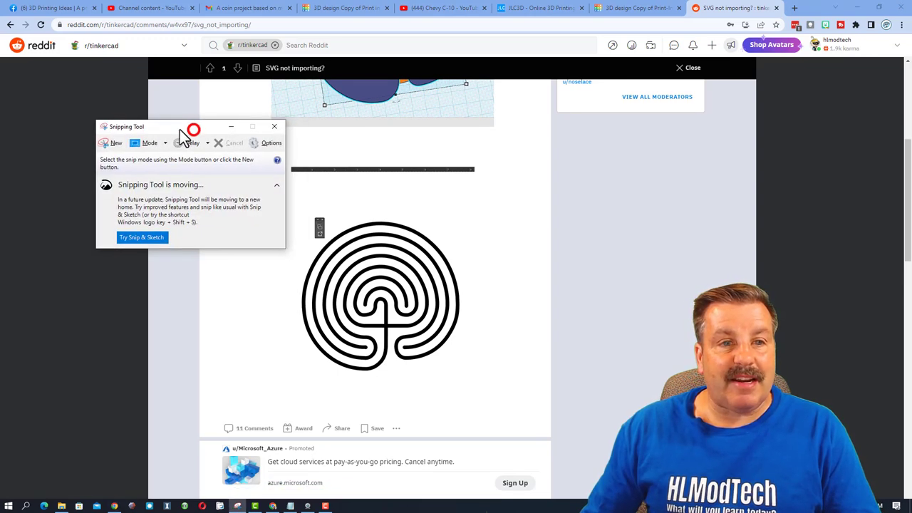
left_click(116, 146)
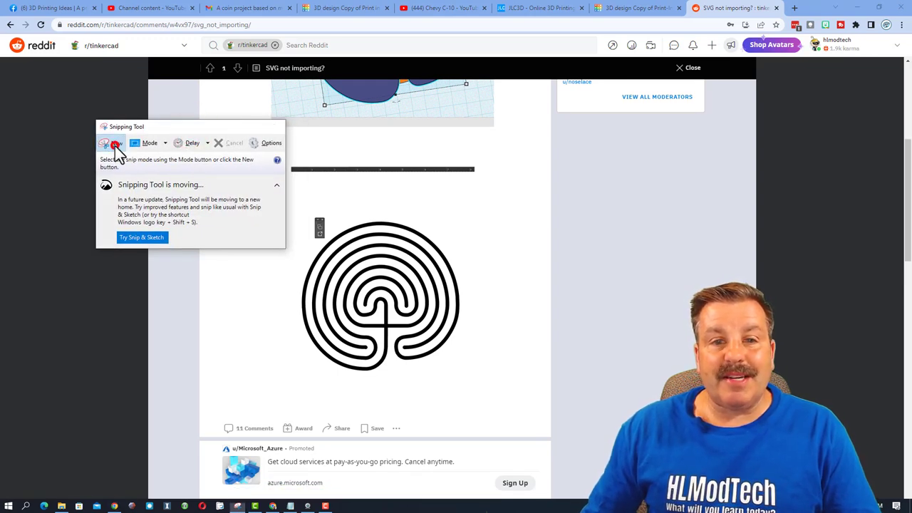
left_click_drag(295, 210, 476, 376)
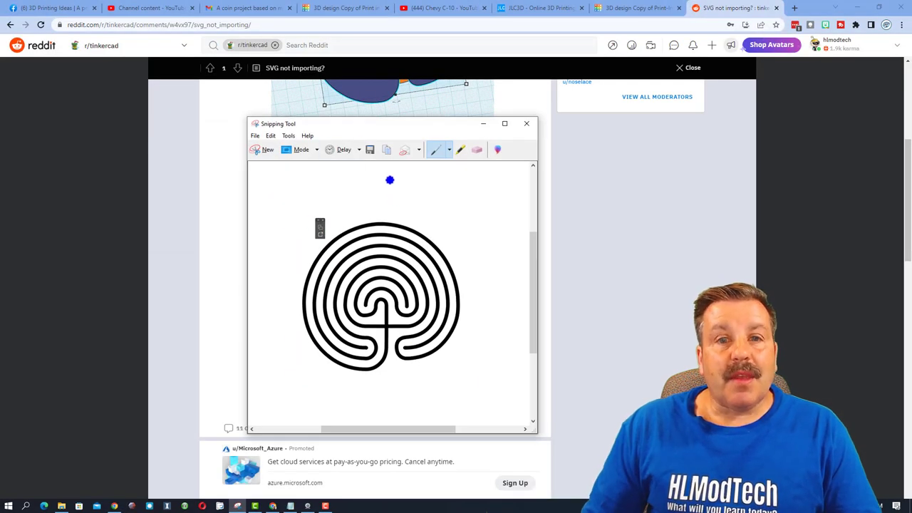
left_click(392, 150)
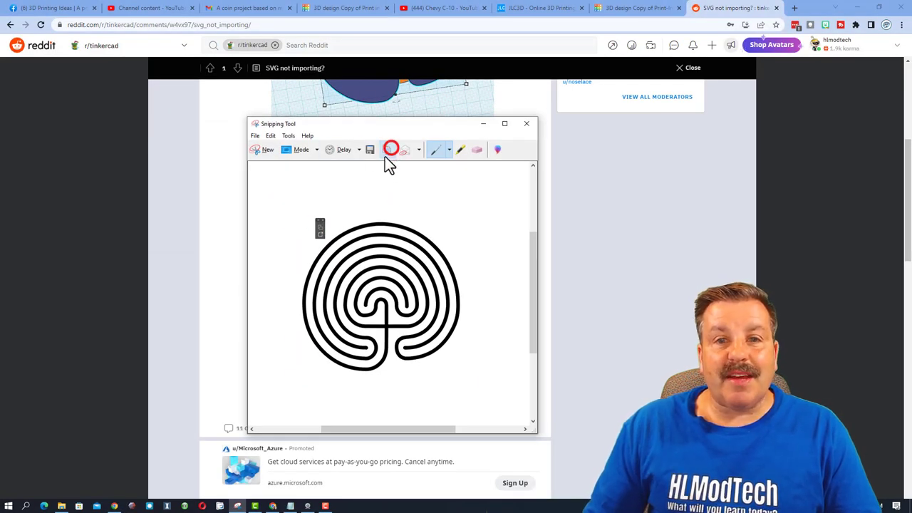
left_click(792, 10)
Create a 1000×1000 Art grid canvas in Pixlr X and paste the labyrinth onto it
left_click(585, 37)
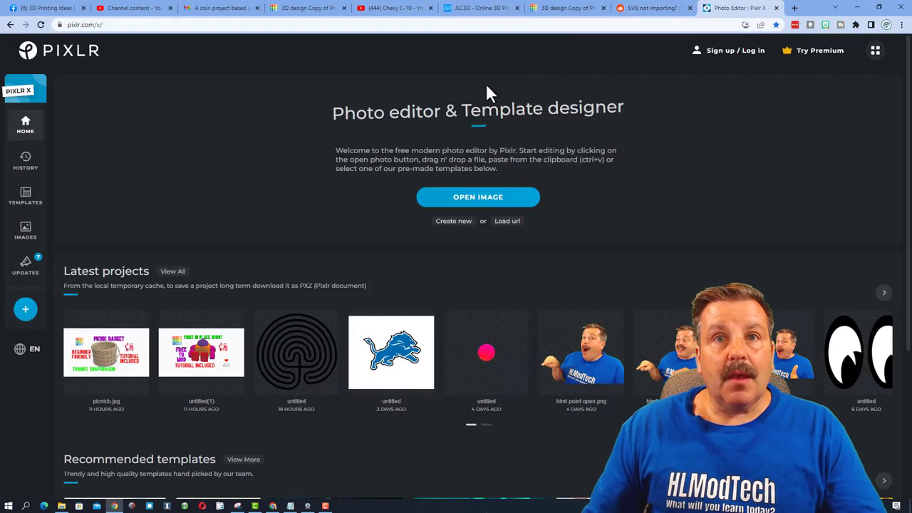
left_click(450, 223)
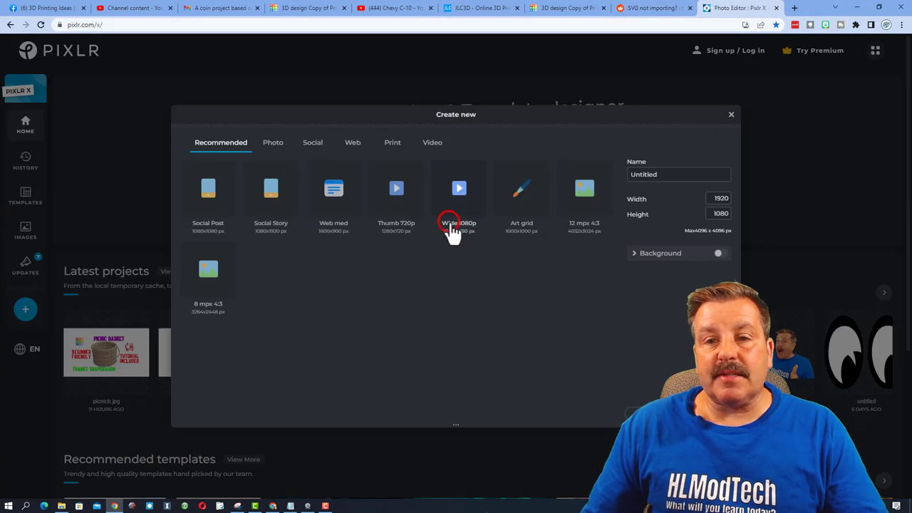
left_click(521, 190)
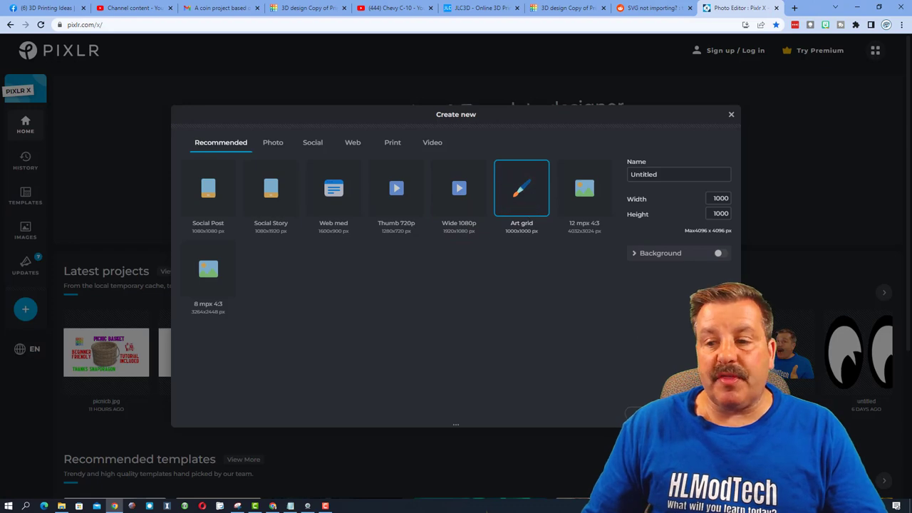
left_click(679, 408)
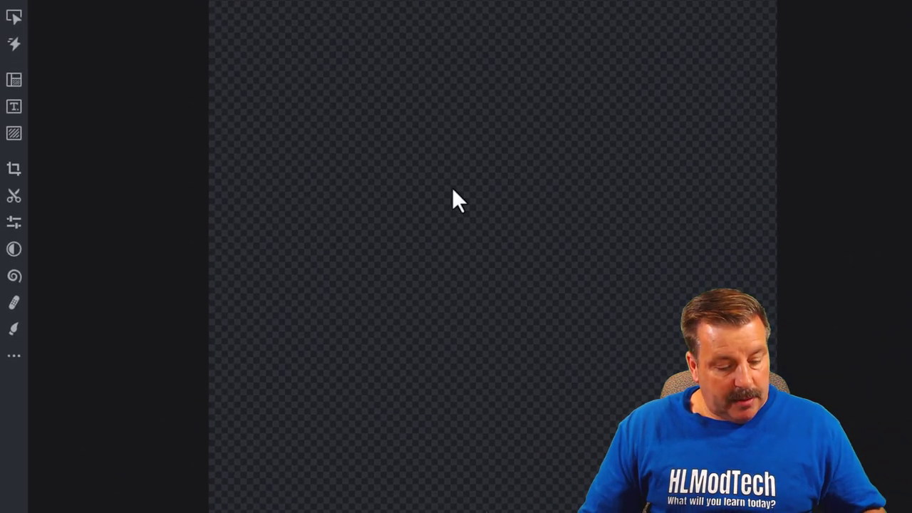
key("ctrl+v")
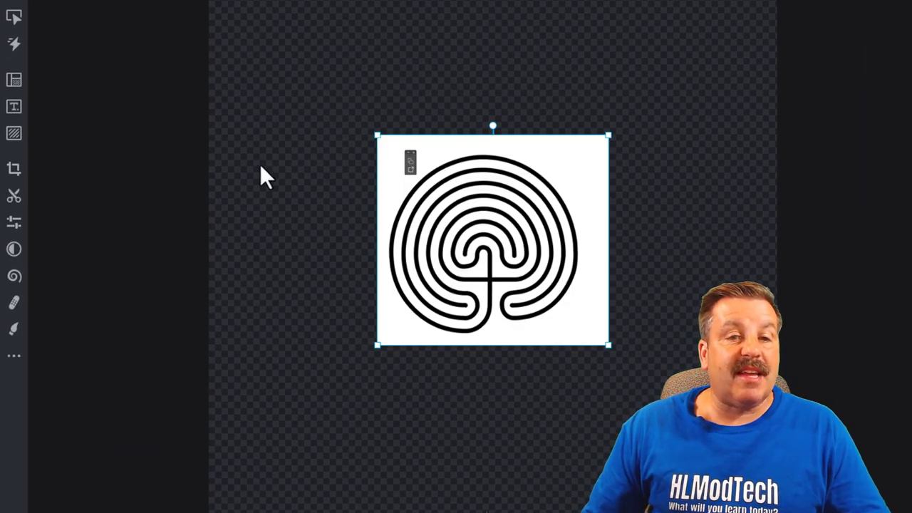
Remove the white background around the maze lines with the Cutout magic wand
left_click(16, 197)
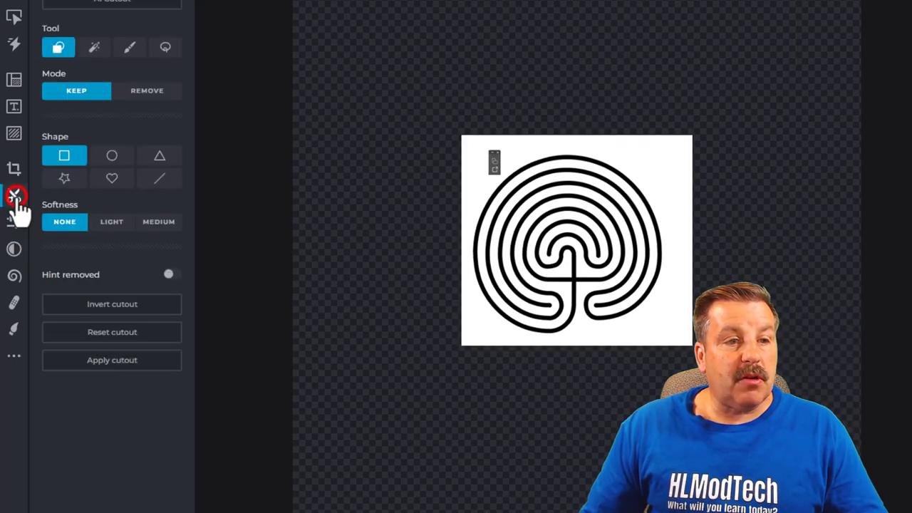
left_click(93, 49)
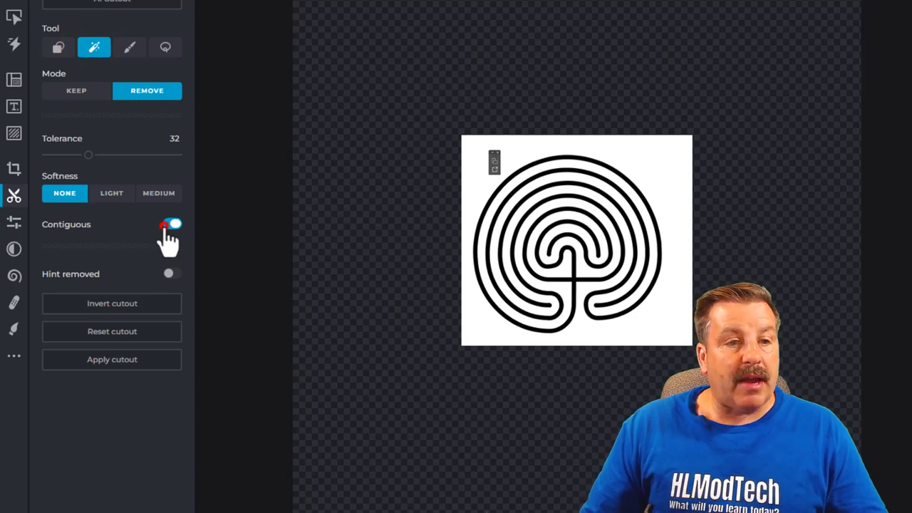
left_click(482, 191)
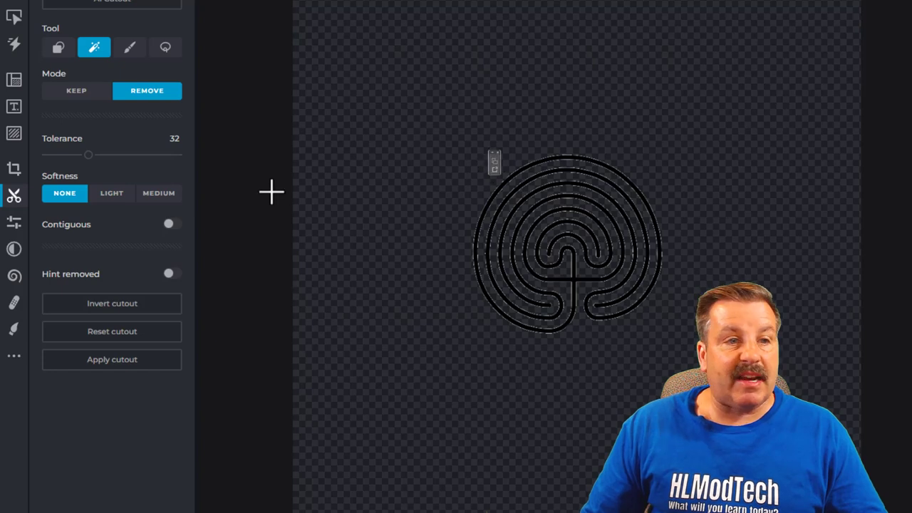
Erase the small top-left icon with a hard 102px Draw cutout brush
left_click(130, 50)
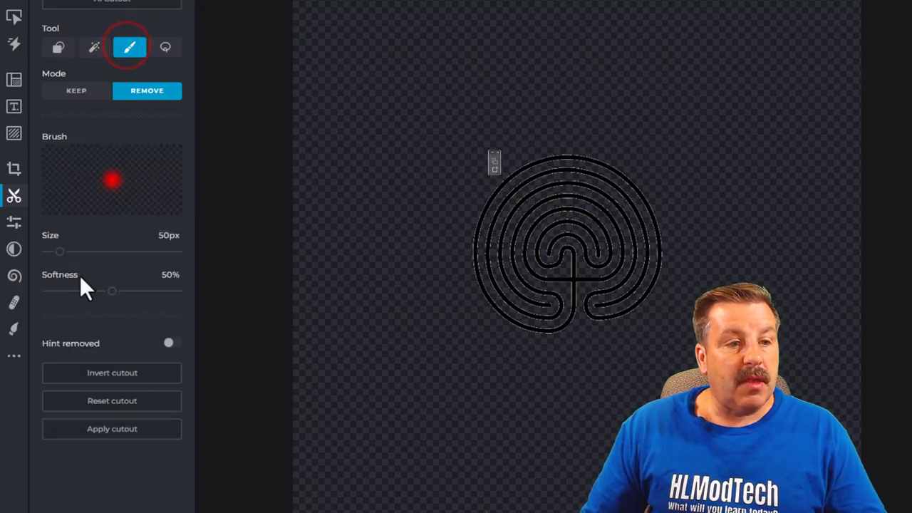
left_click_drag(111, 291, 47, 291)
left_click_drag(59, 252, 73, 252)
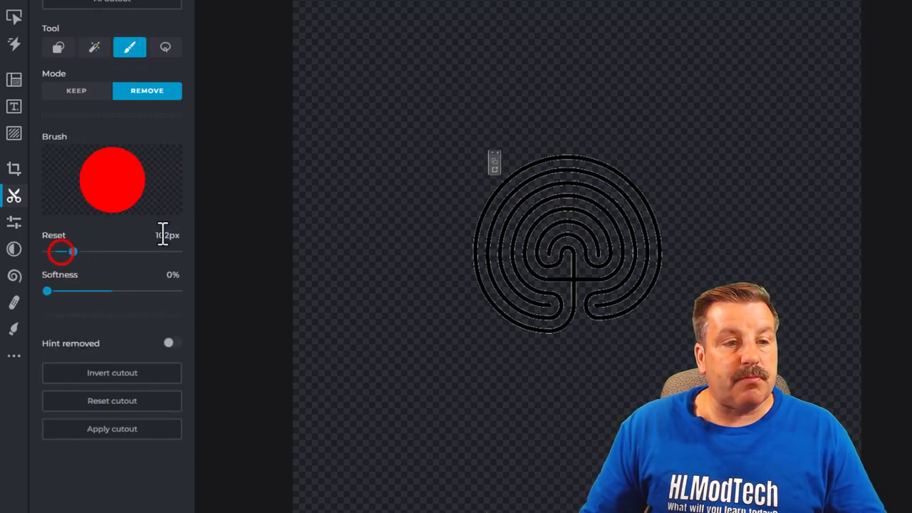
left_click_drag(454, 149, 478, 149)
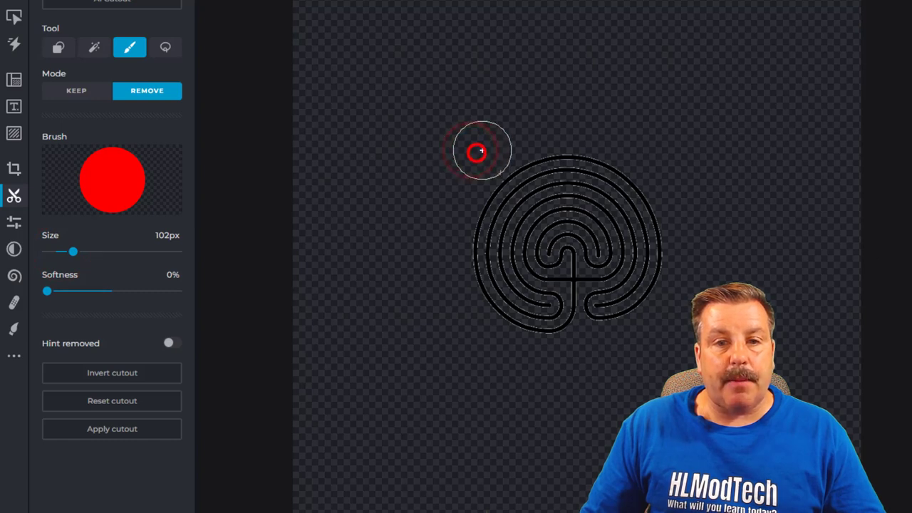
left_click(479, 158)
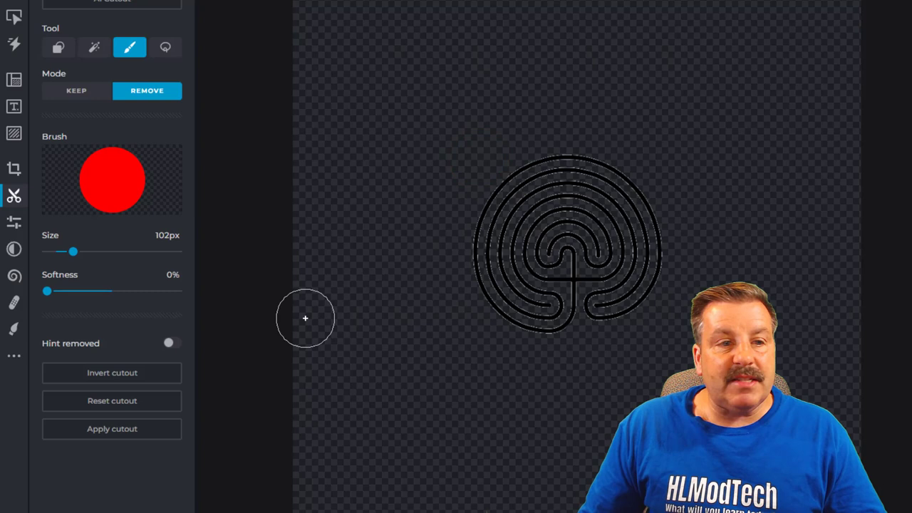
Paint over the labyrinth lines in solid black with a hard 360px brush
left_click(14, 328)
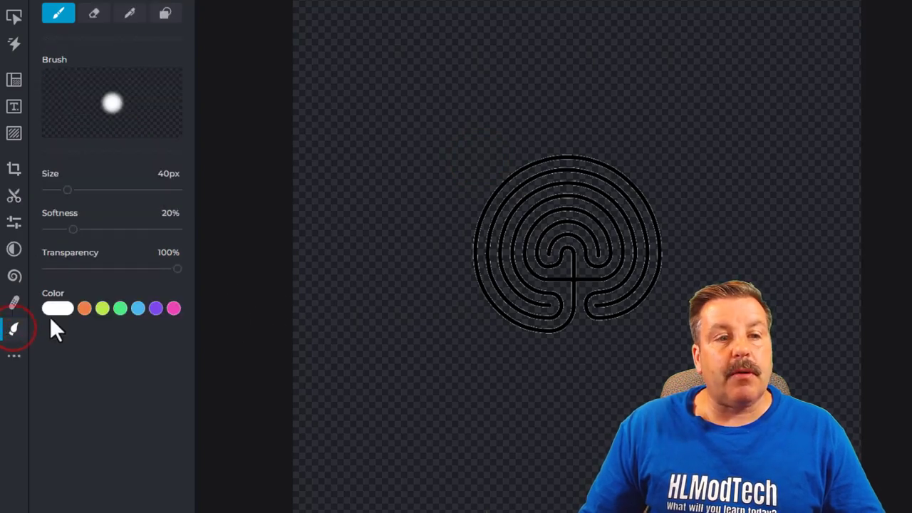
left_click(56, 310)
left_click_drag(118, 352, 182, 389)
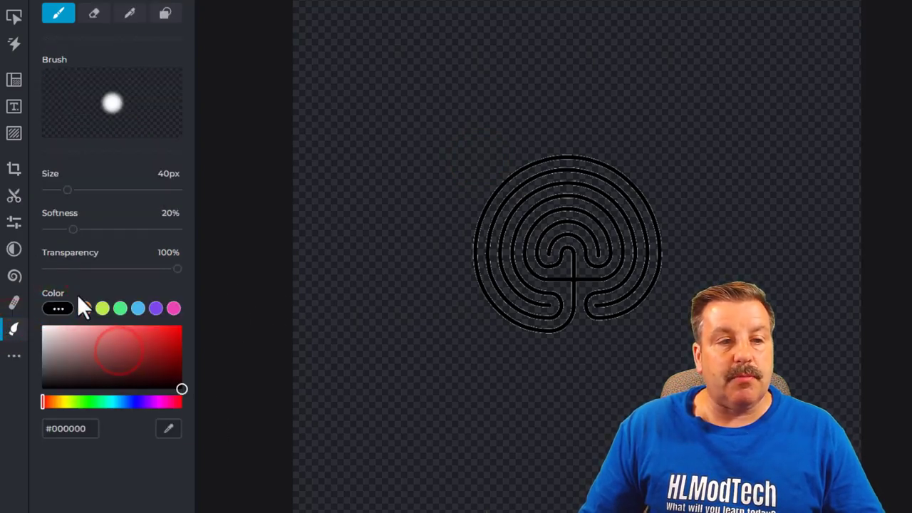
left_click_drag(73, 230, 24, 240)
left_click_drag(66, 190, 121, 190)
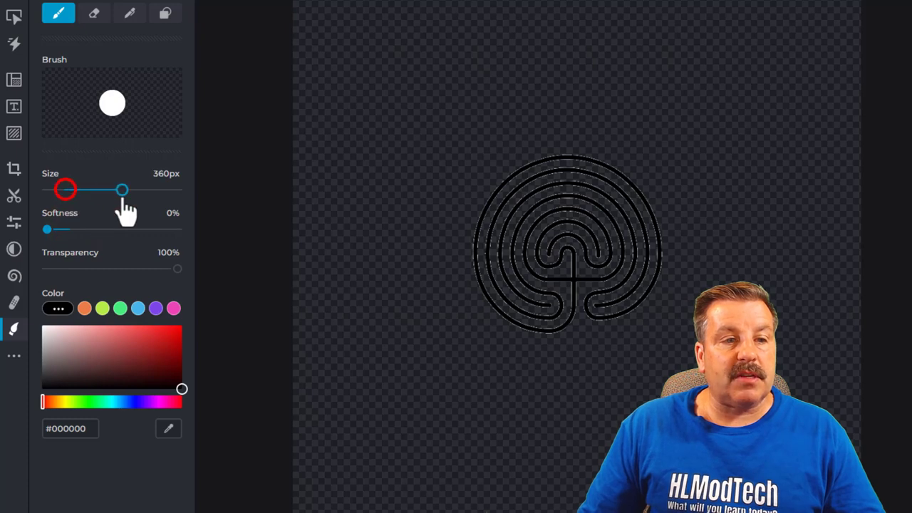
mouse_move(603, 168)
left_mouse_down()
mouse_move(513, 259)
mouse_move(511, 198)
mouse_move(491, 235)
left_mouse_up()
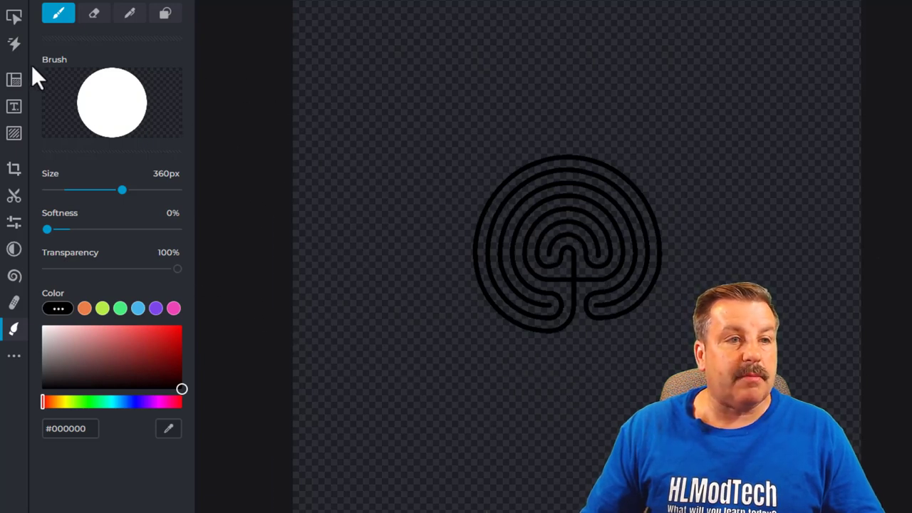
Pull the crop frame's left, top, right and bottom edges in to hug the labyrinth
left_click(14, 175)
left_click_drag(293, 235, 464, 247)
left_click_drag(639, 4, 628, 144)
left_click_drag(861, 327, 669, 327)
left_click_drag(566, 503, 558, 346)
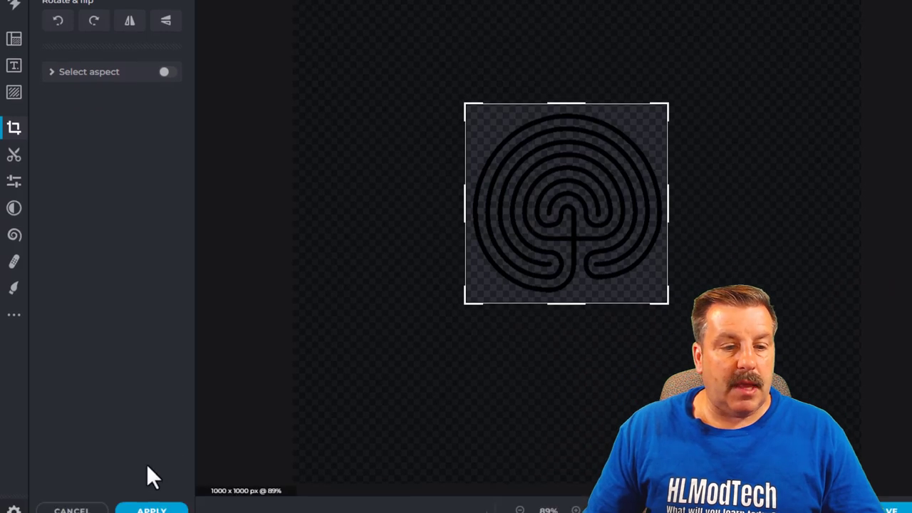
Apply the 354×349 crop and choose transparent PNG export
left_click(133, 480)
left_click(880, 478)
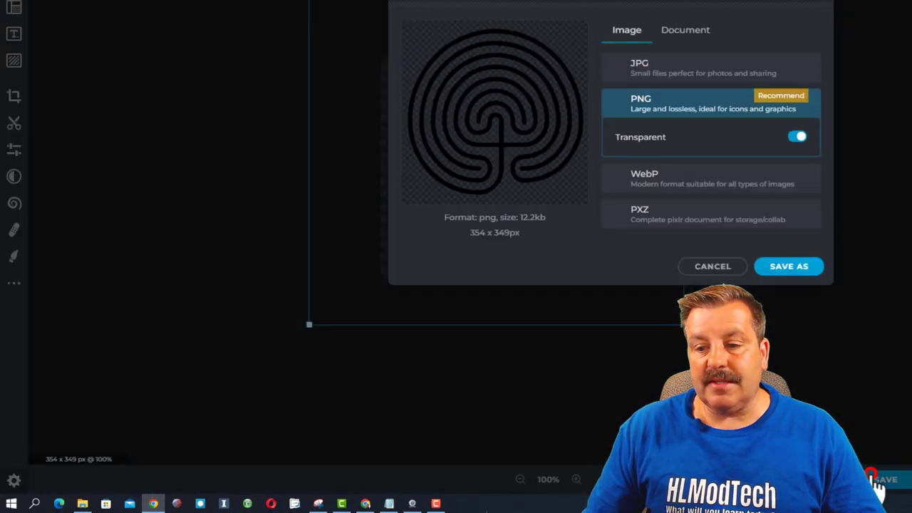
left_click(762, 268)
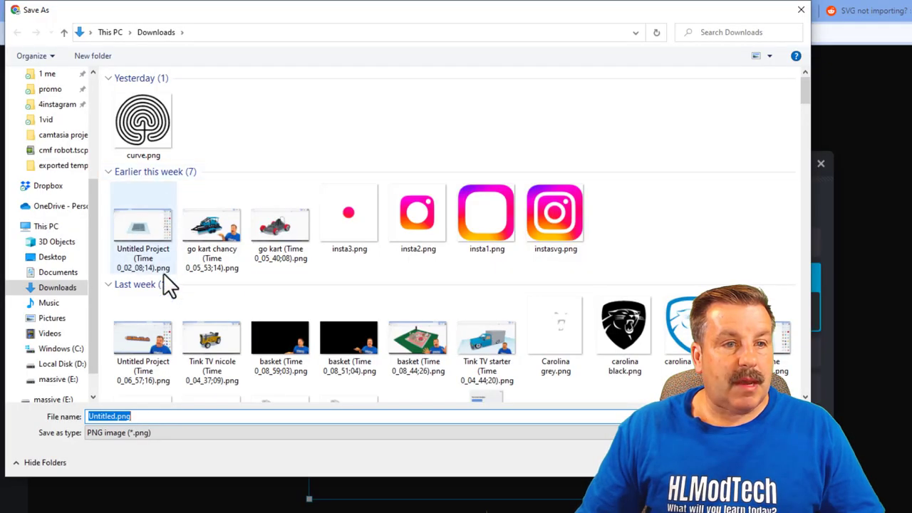
Save the image as curve2.png in Downloads and open a new browser tab
left_click(150, 139)
double_click(105, 417)
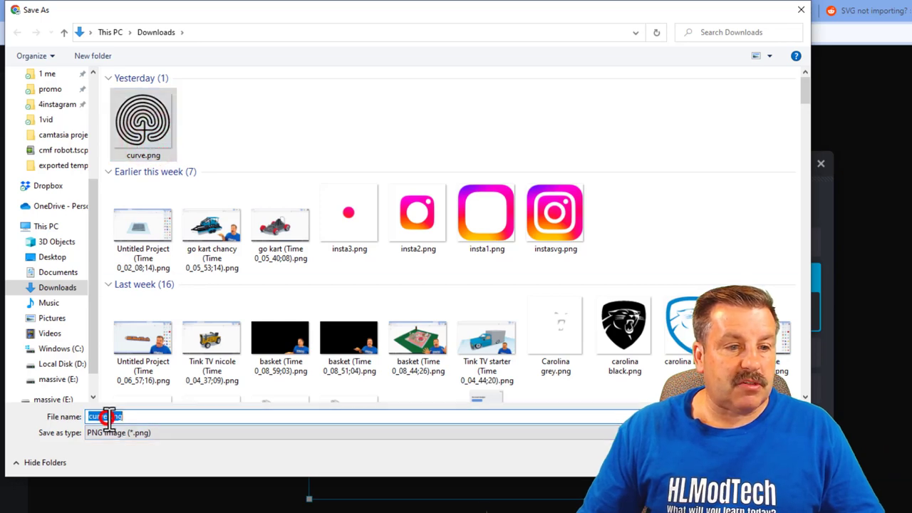
left_click(106, 417)
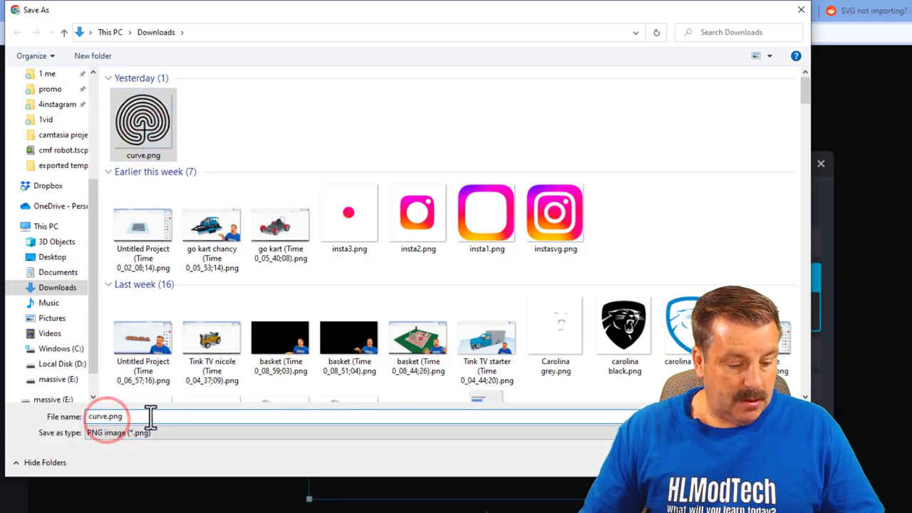
type("2")
key("Return")
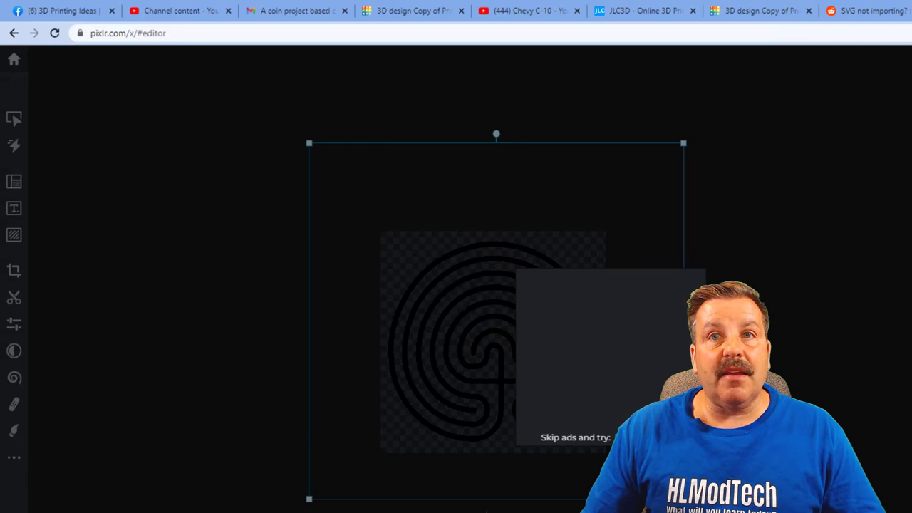
key("ctrl+t")
Go to picsvg.com and upload curve2.png for conversion
left_click(362, 24)
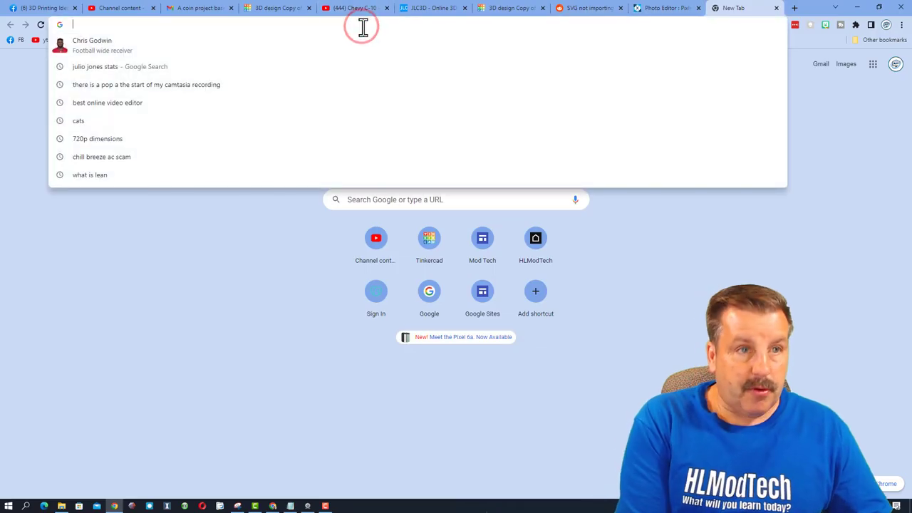
type("pic")
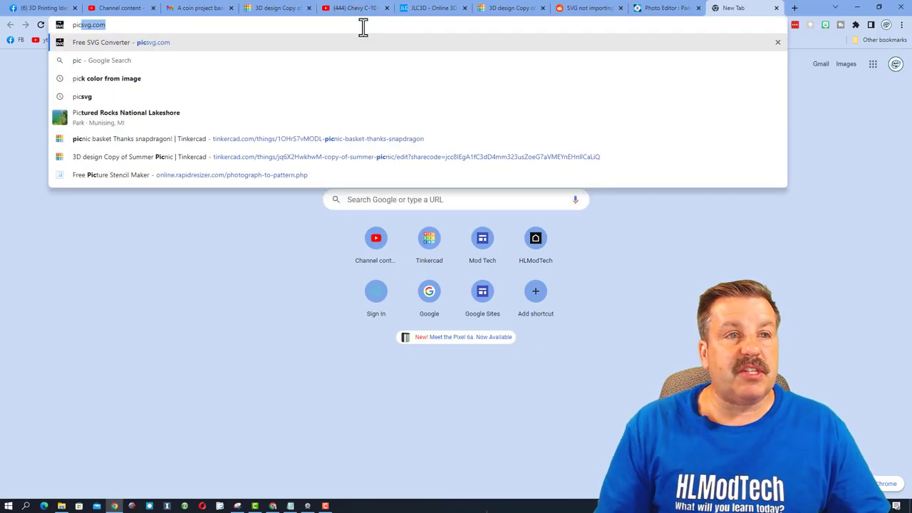
key("Return")
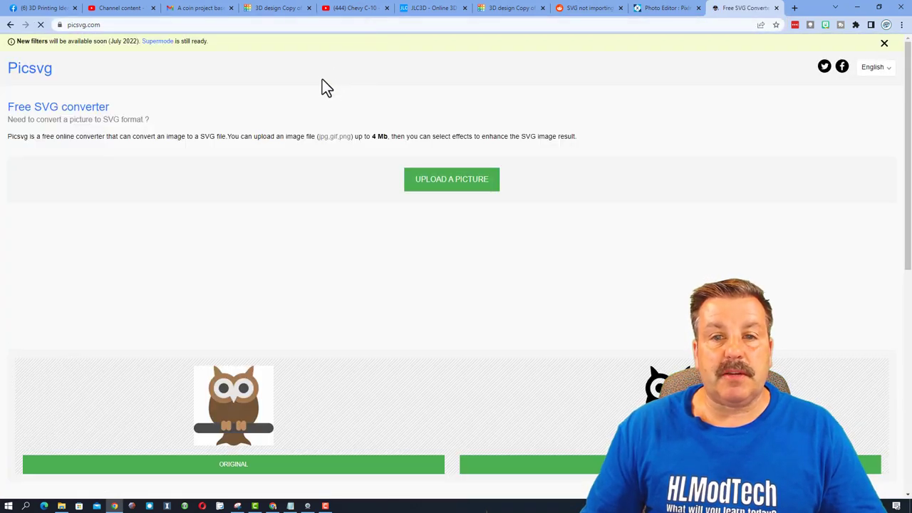
left_click(445, 180)
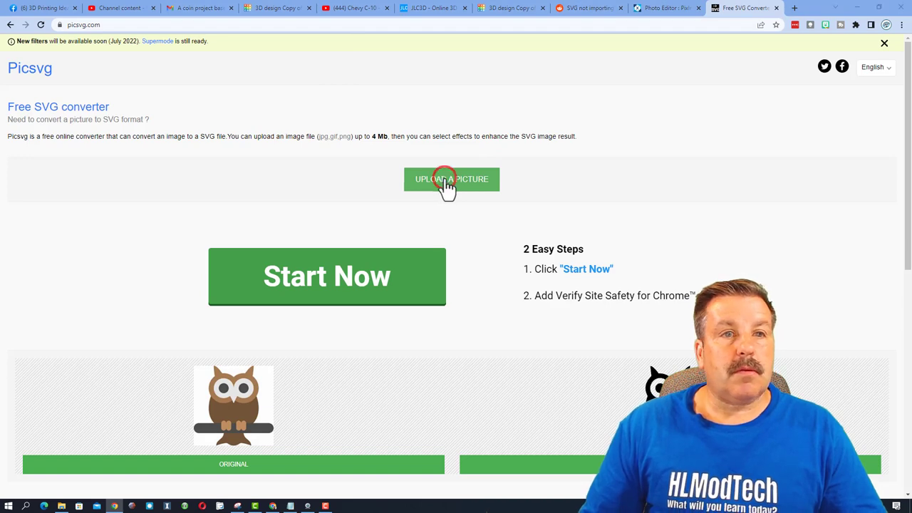
left_click(164, 105)
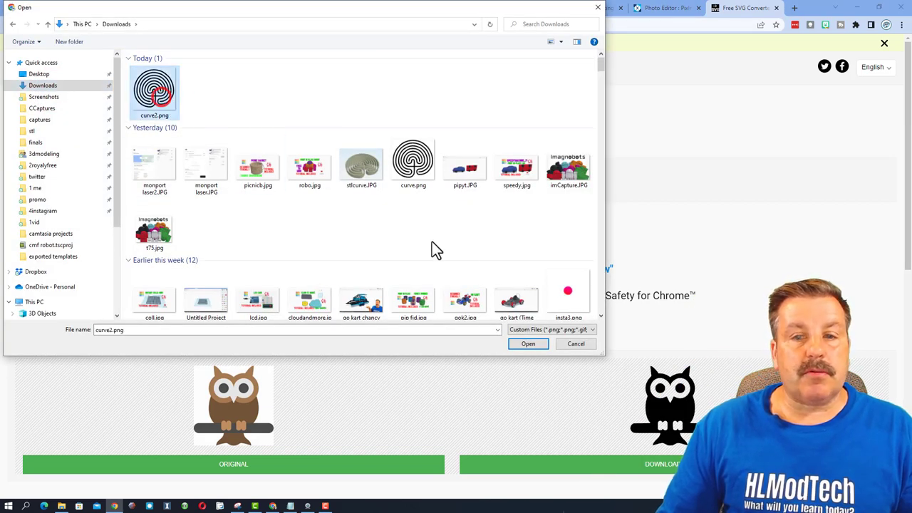
left_click(528, 344)
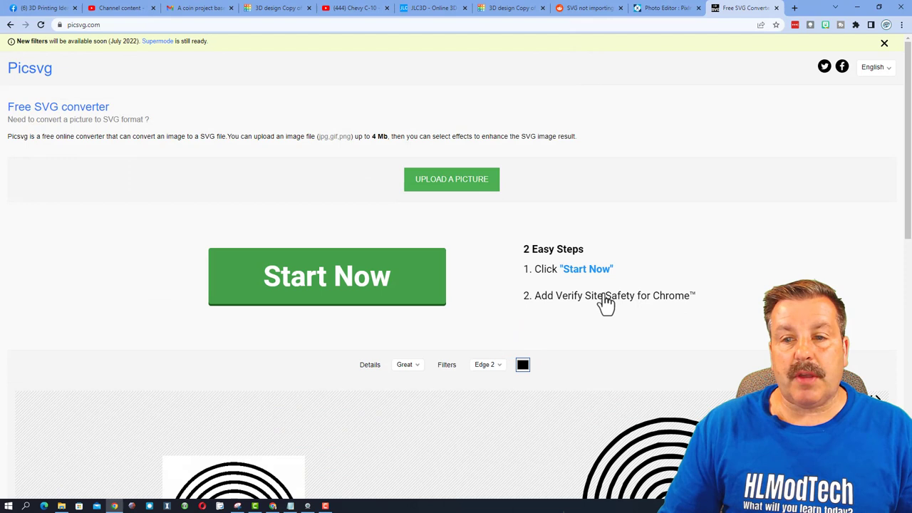
Download the converted labyrinth SVG to Downloads as cureve2.svg, keeping the Edge 2 filter
scroll(570, 303, "down", 3)
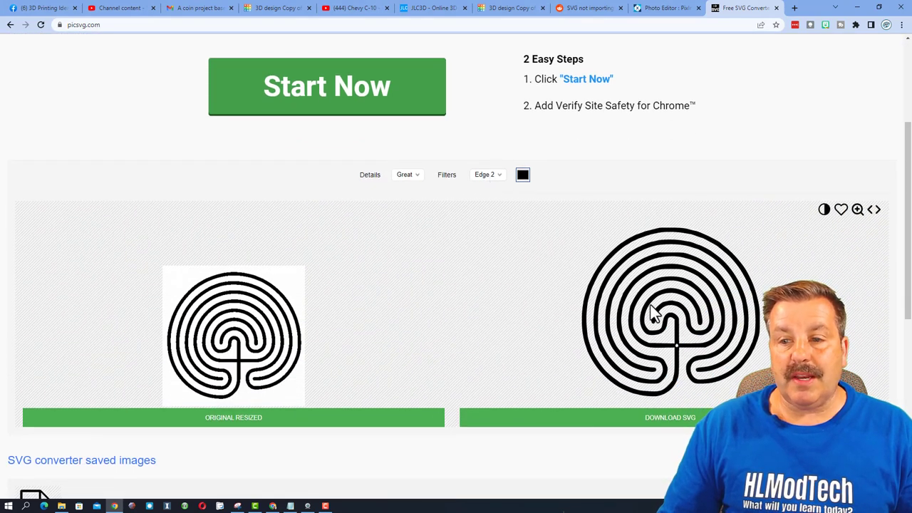
left_click(492, 178)
left_click(572, 177)
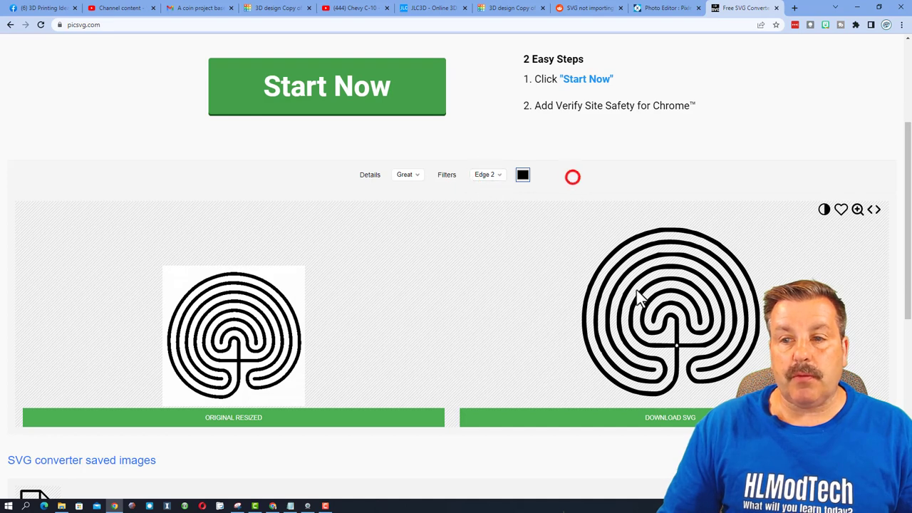
left_click(667, 422)
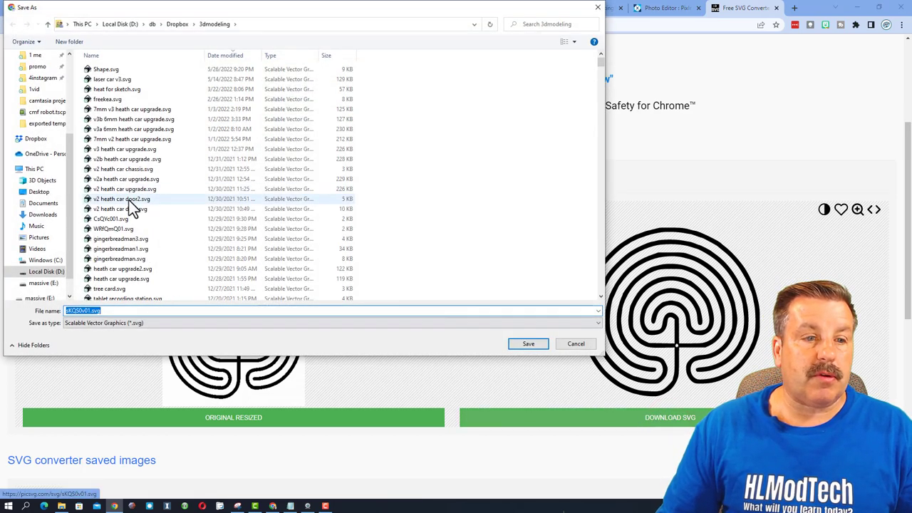
left_click(41, 84)
left_click(104, 116)
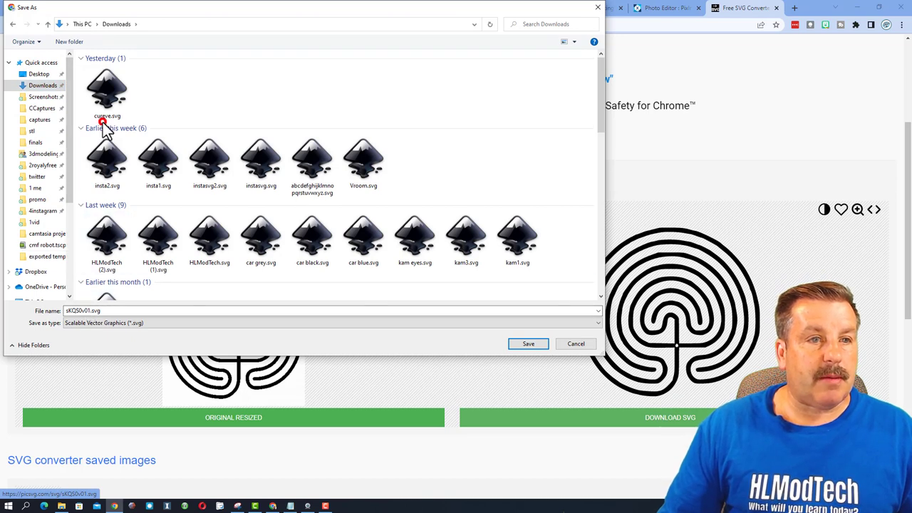
double_click(84, 310)
left_click(85, 311)
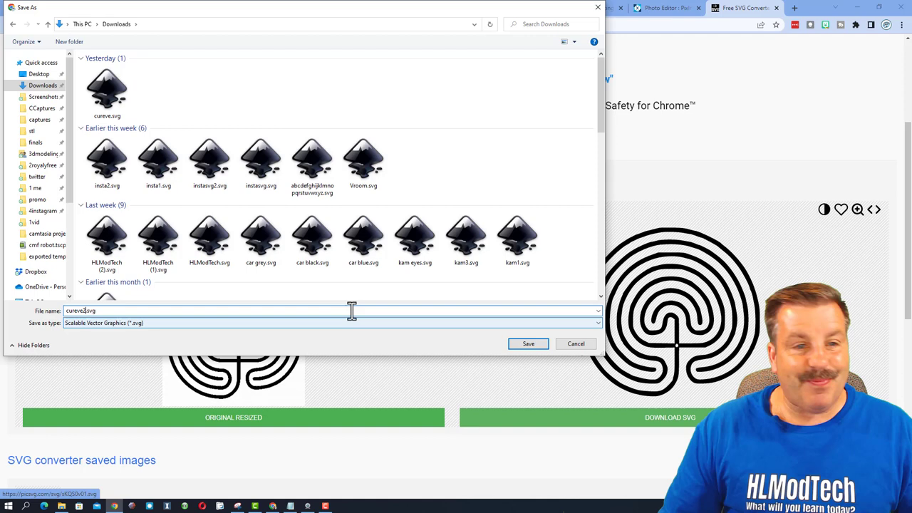
type("2")
left_click(517, 344)
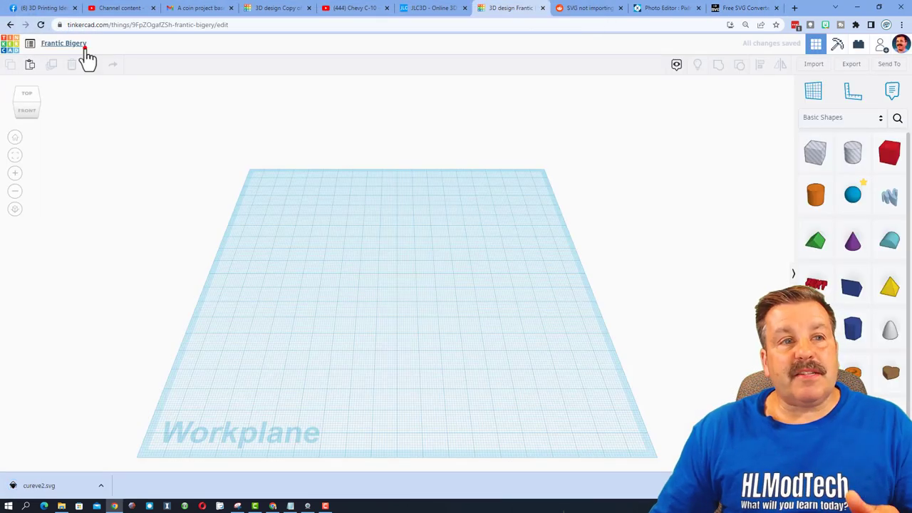
Rename the Tinkercad design to 'curve'
left_click(83, 44)
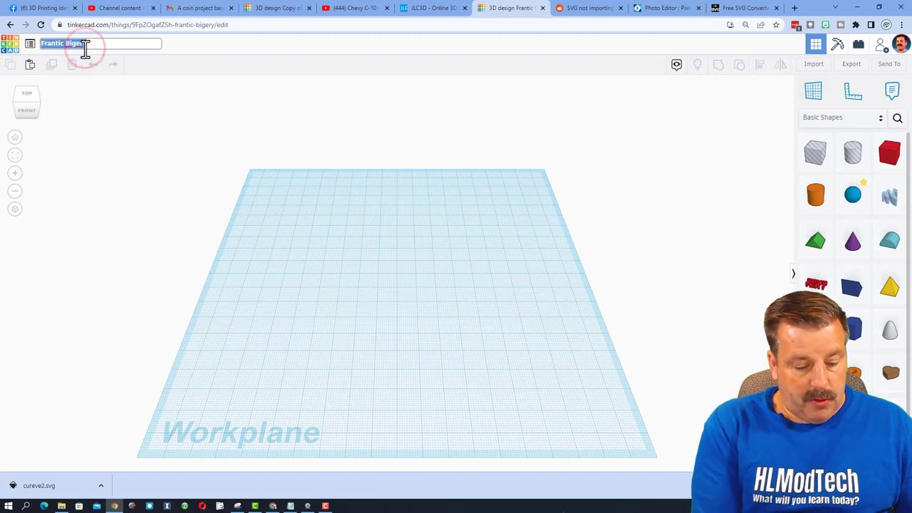
type("curve")
left_click(308, 175)
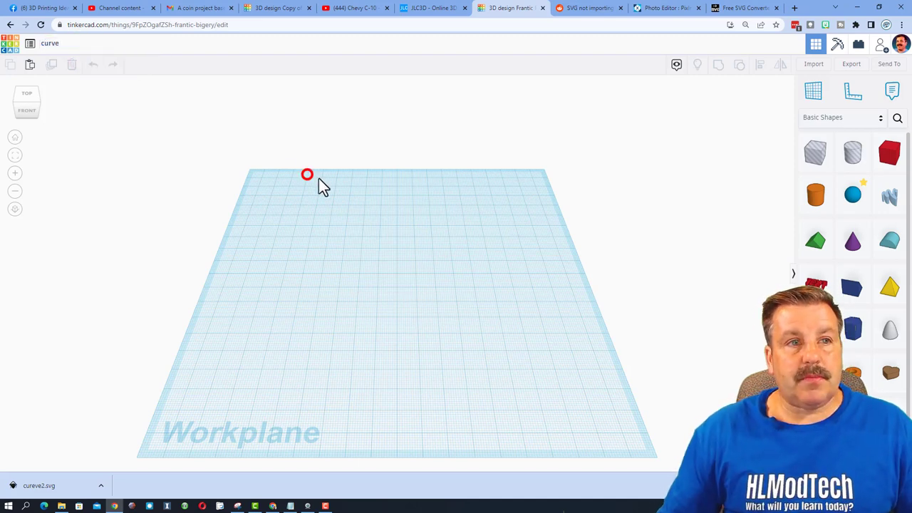
Import cureve2.svg onto the workplane as a 3D labyrinth shape
left_click(819, 65)
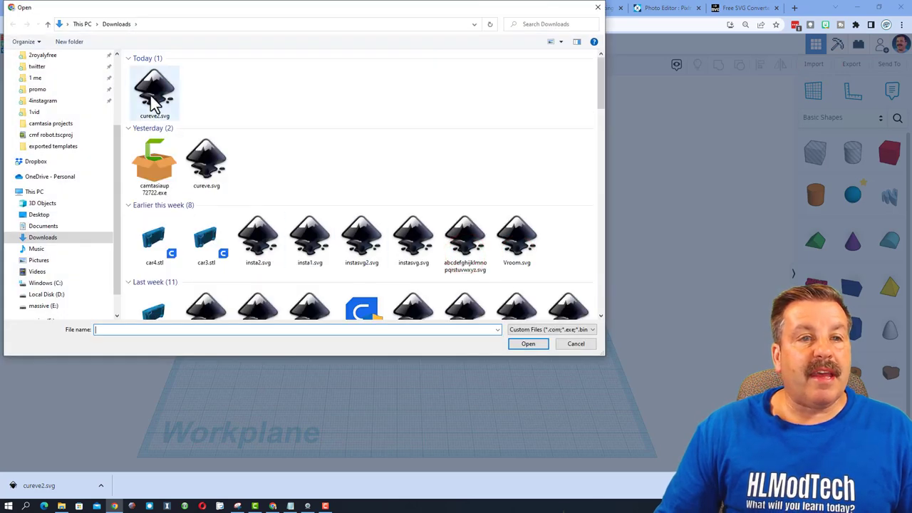
left_click(152, 100)
double_click(151, 97)
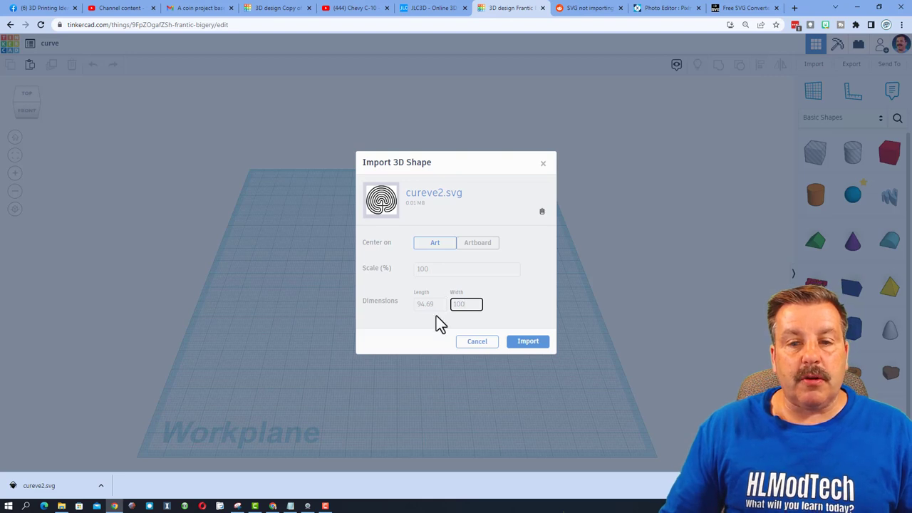
left_click(531, 344)
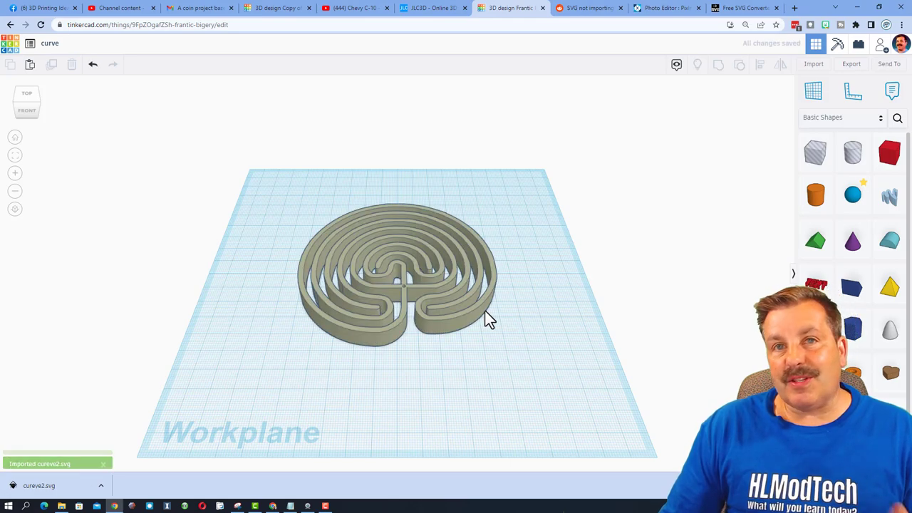
Select the imported maze and turn it into a hole
right_click_drag(362, 299, 407, 297)
left_click(406, 289)
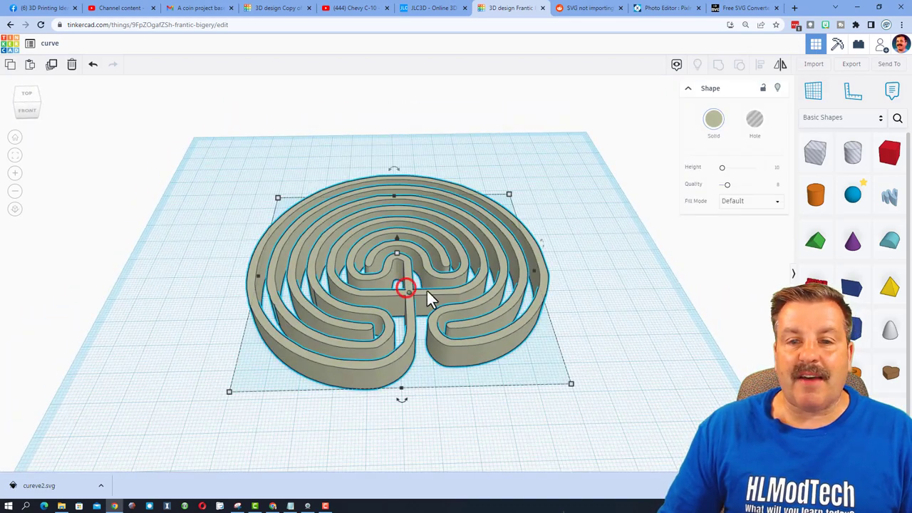
left_click(753, 121)
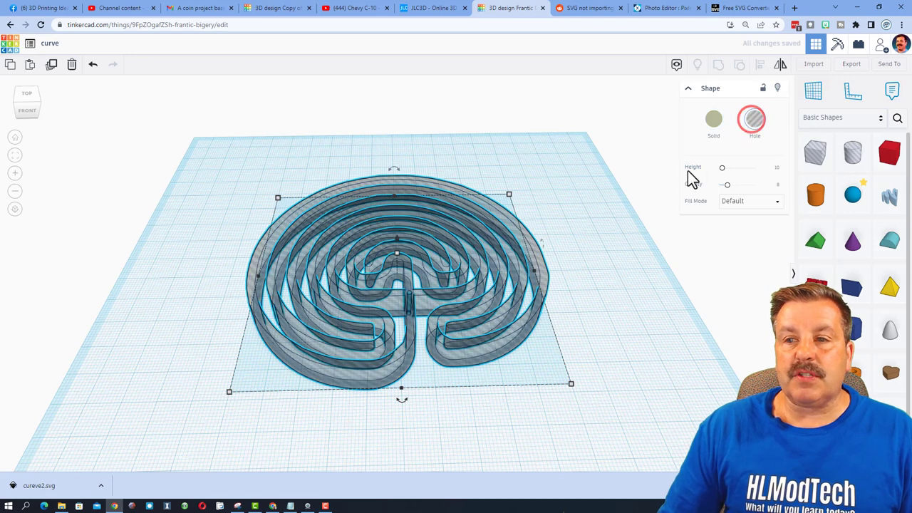
Add a red box and resize it under the maze to about 130 x 103 x 8 mm
left_click_drag(889, 158, 278, 200)
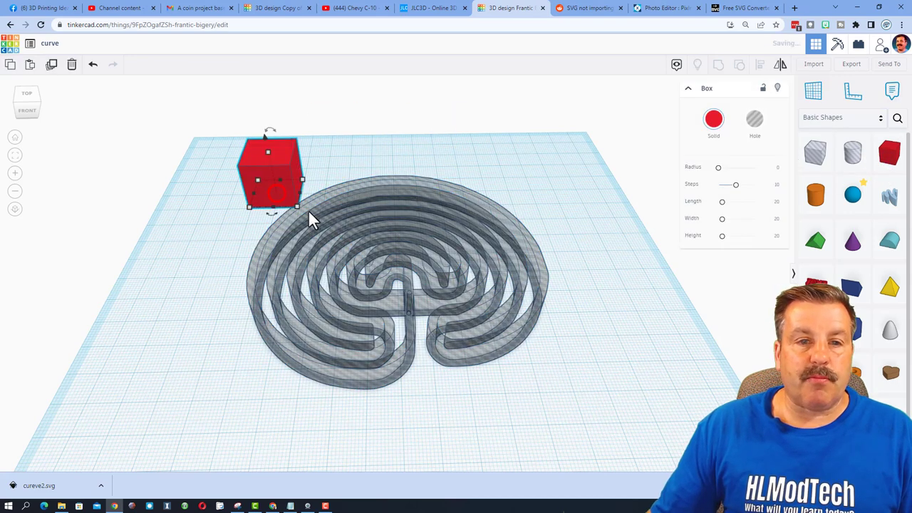
left_click_drag(293, 198, 560, 214)
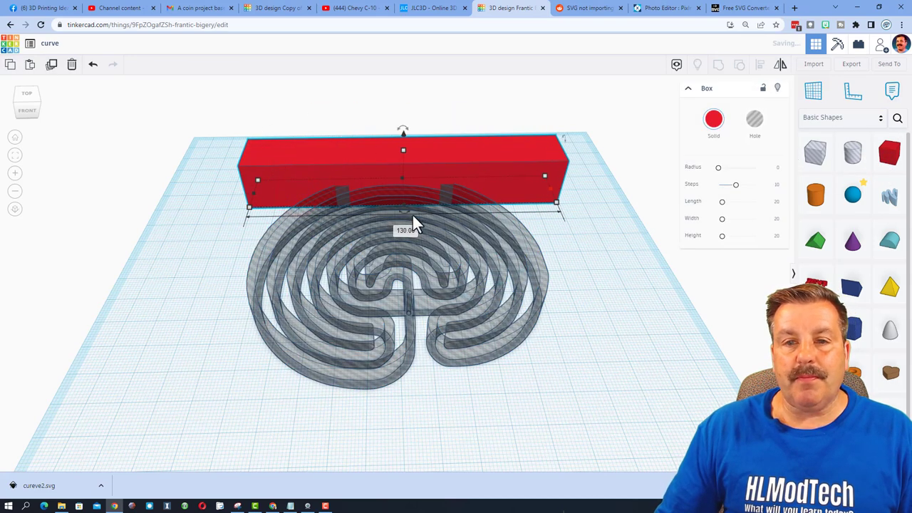
left_click_drag(406, 209, 406, 405)
left_click_drag(407, 222, 409, 252)
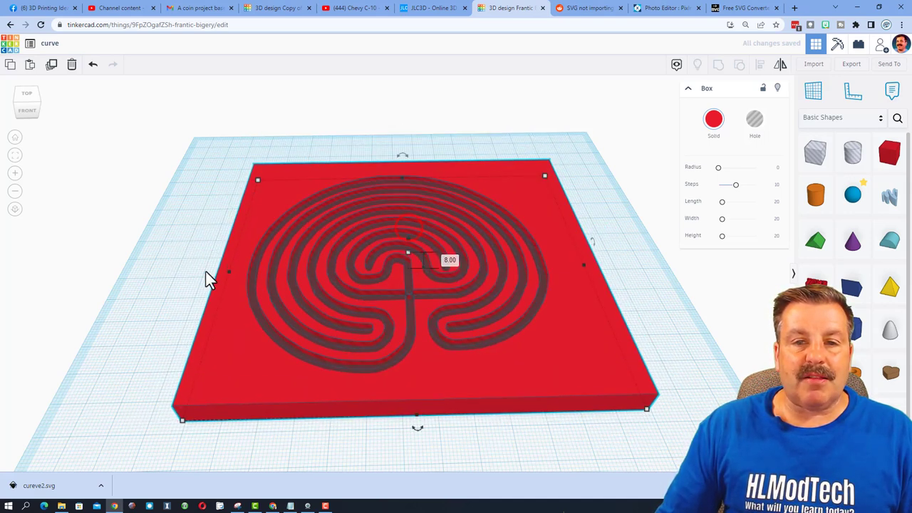
left_click_drag(223, 278, 244, 290)
left_click_drag(438, 422, 442, 406)
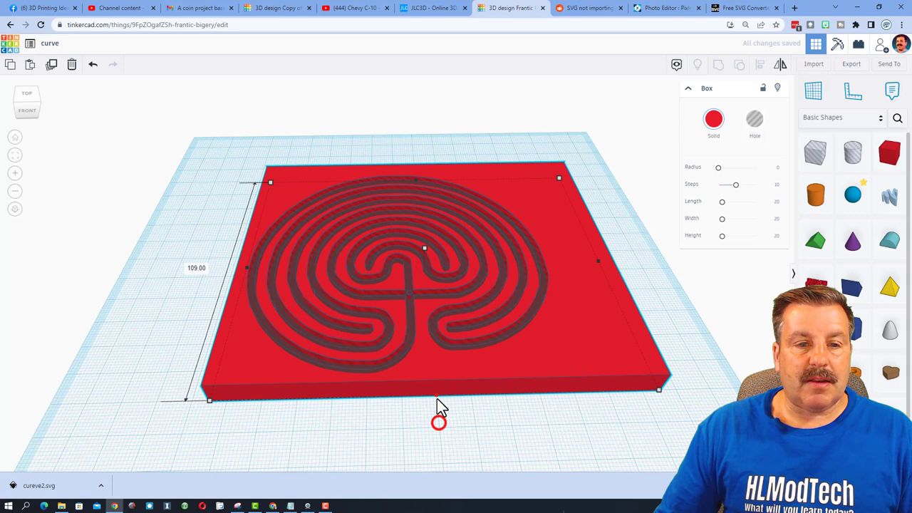
left_click_drag(600, 267, 535, 261)
left_click_drag(391, 174, 396, 194)
left_click_drag(398, 409, 404, 406)
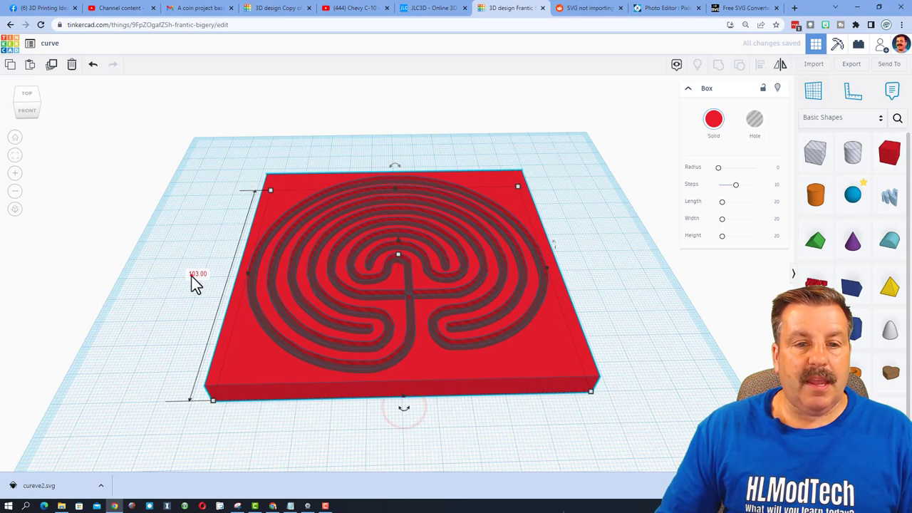
Select the maze hole and red slab together and group them into one carved block
key("ctrl+a")
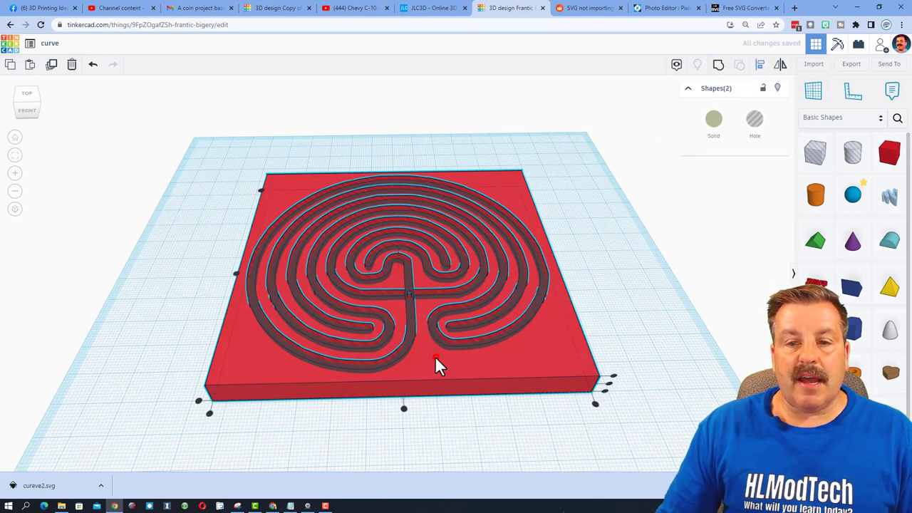
left_click(403, 411)
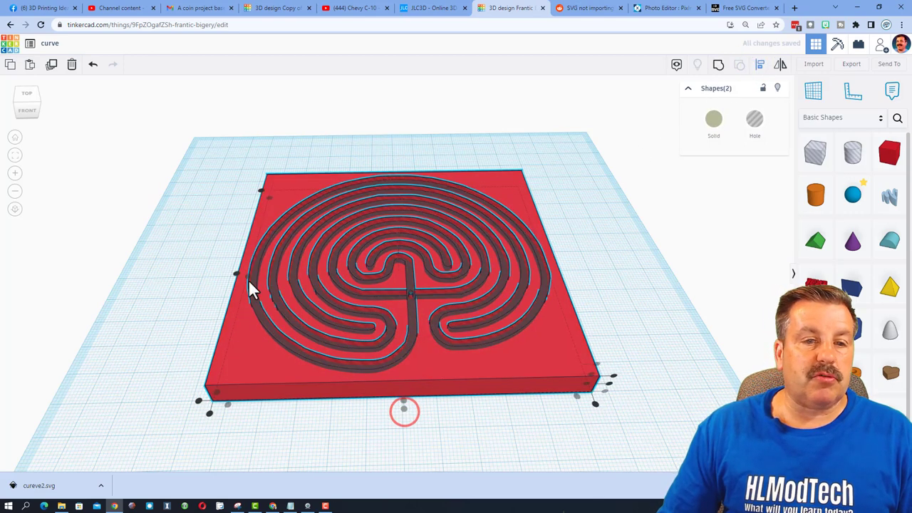
left_click(19, 107)
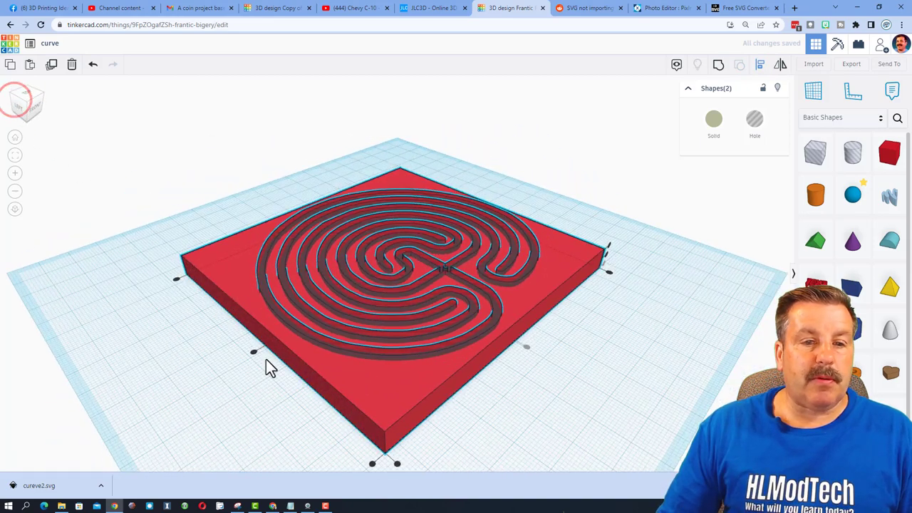
left_click(253, 353)
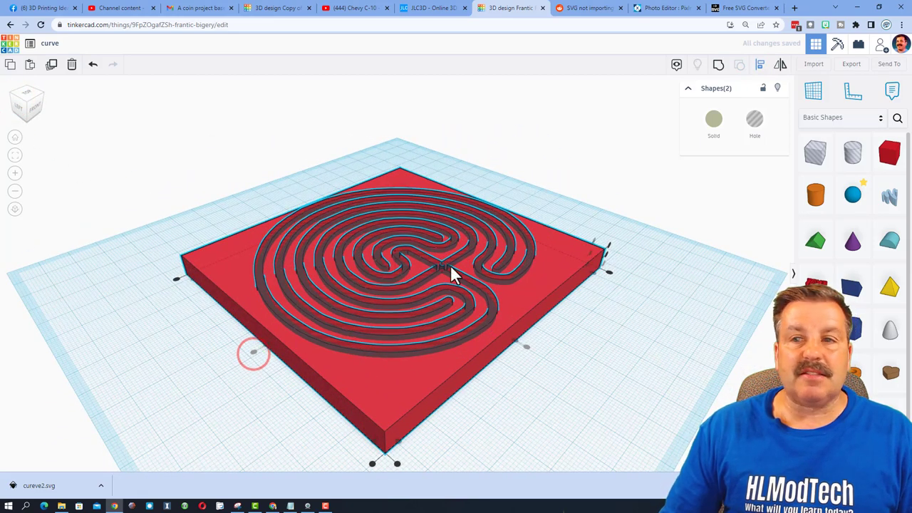
left_click(718, 64)
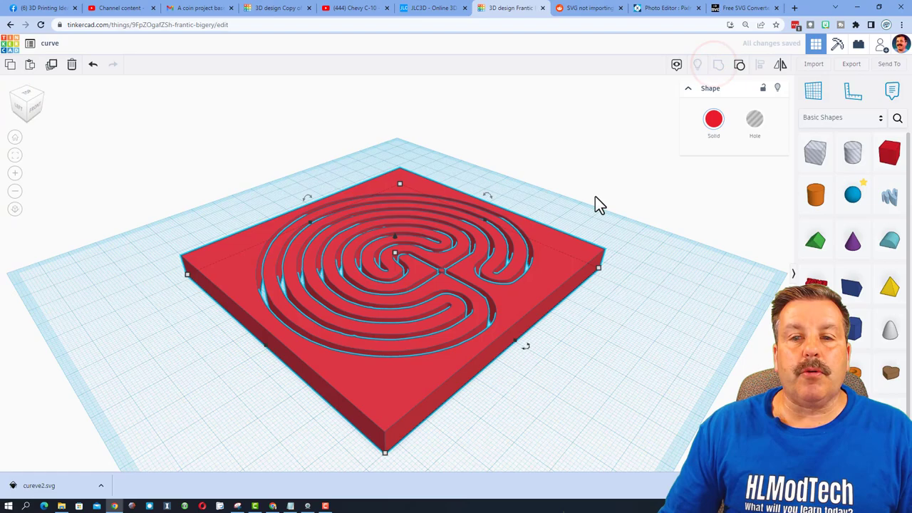
right_click_drag(581, 228, 456, 210)
scroll(467, 239, "up", 3)
left_click(480, 218)
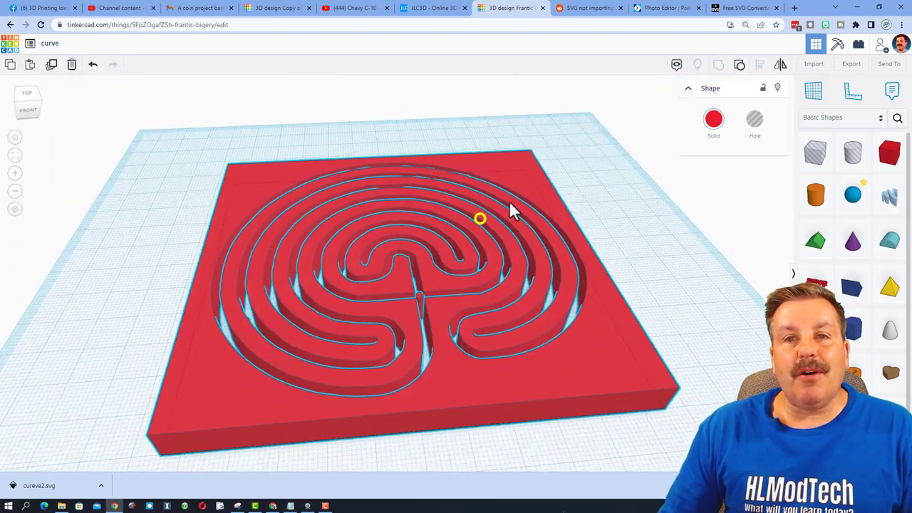
Place a 3 mm Hole Cylinder on the maze's central channel crossing and make it 8.30 mm tall
scroll(438, 378, "up", 5)
scroll(448, 375, "down", 3)
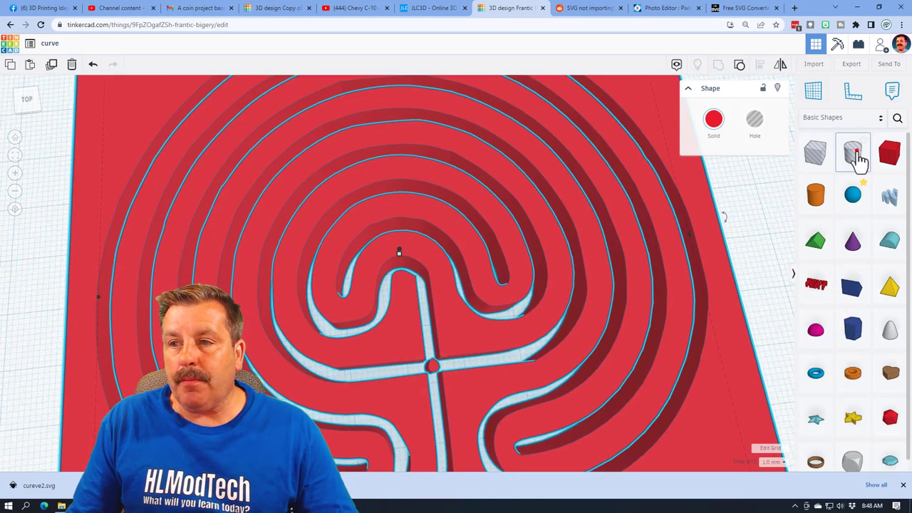
left_click_drag(858, 158, 467, 372)
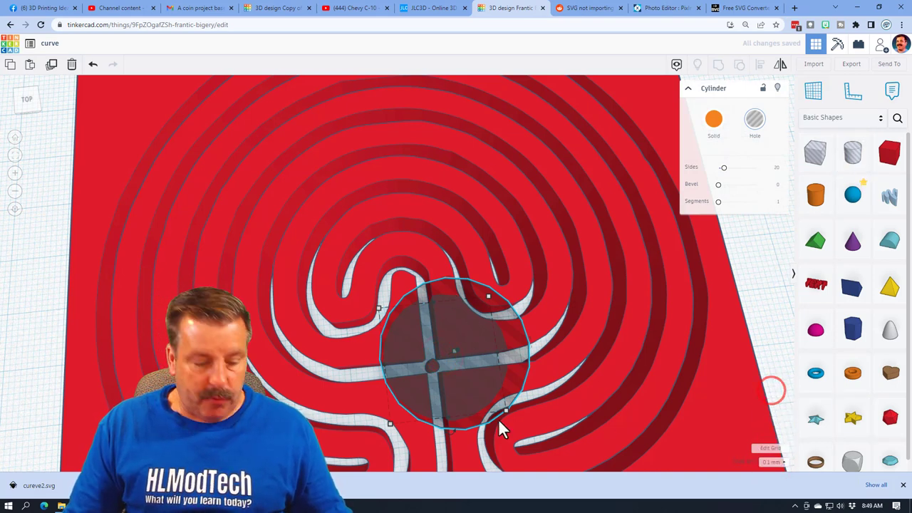
left_click_drag(505, 412, 436, 370, "alt+shift")
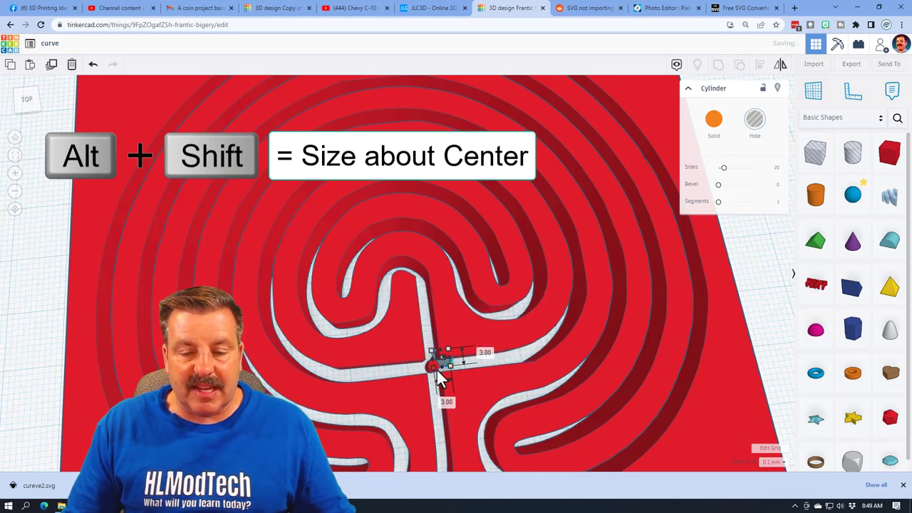
scroll(438, 369, "up", 2)
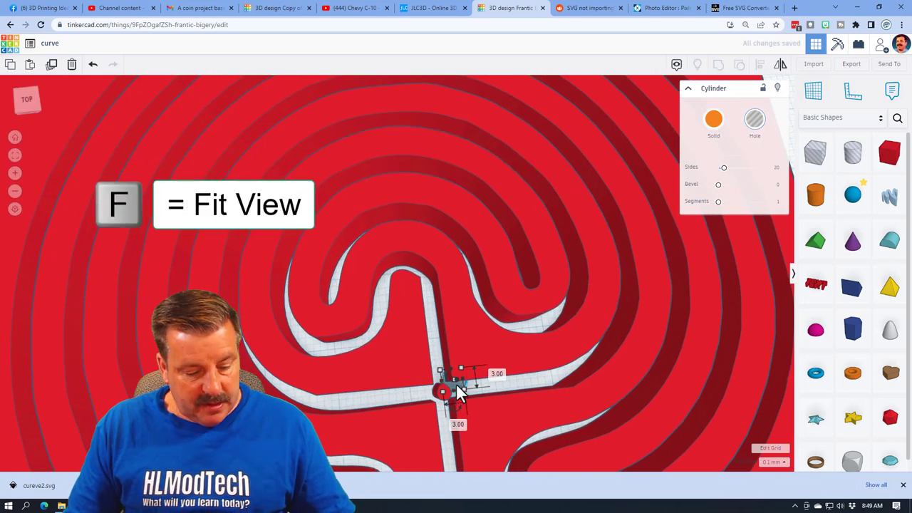
key("f")
left_click_drag(418, 351, 296, 415)
right_click_drag(295, 415, 341, 358)
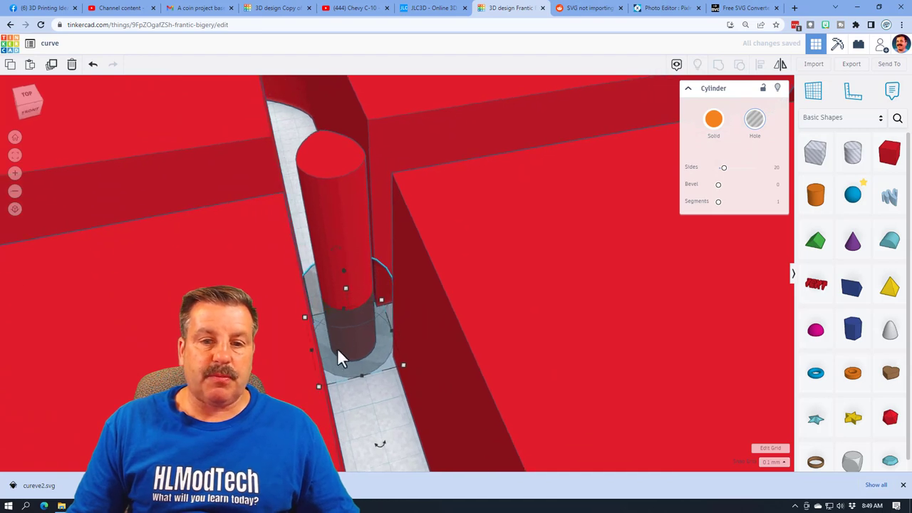
left_click_drag(343, 290, 325, 147)
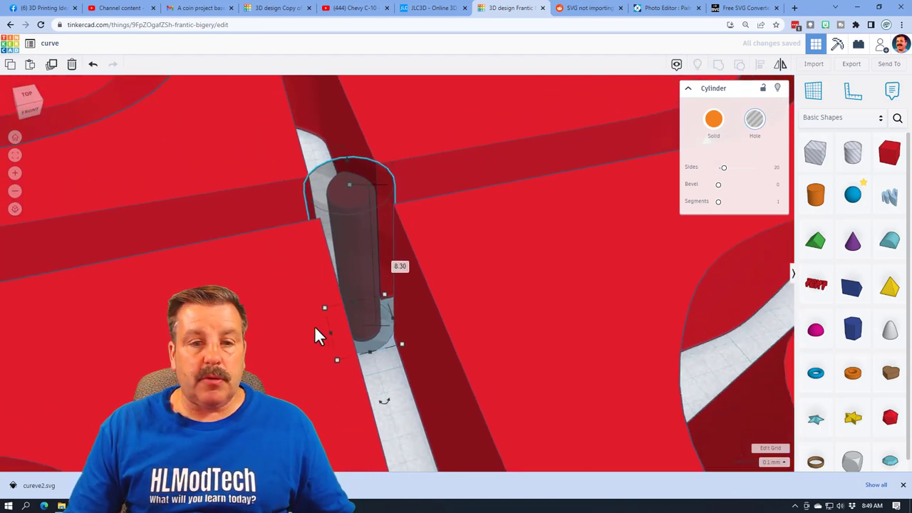
Group the hole cylinder with the maze block so it cuts into the block
left_click(315, 328, "shift")
scroll(542, 203, "down", 5)
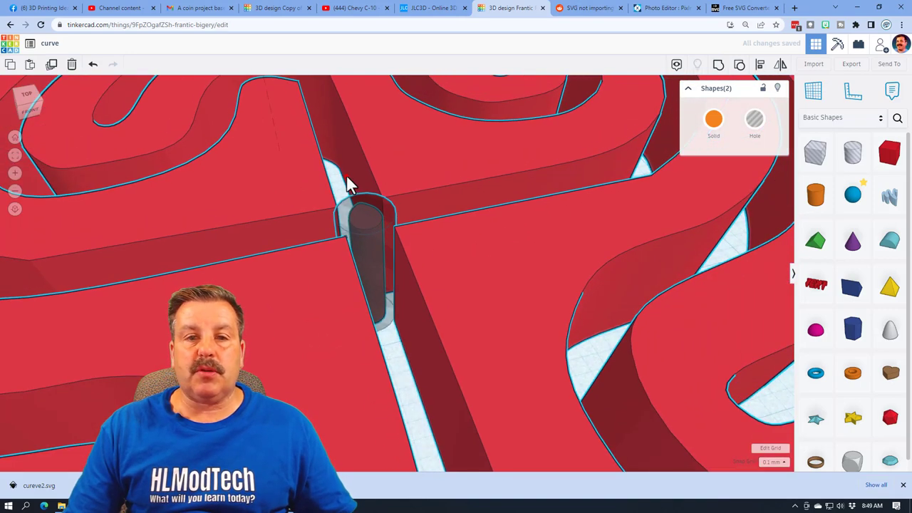
left_click(345, 176)
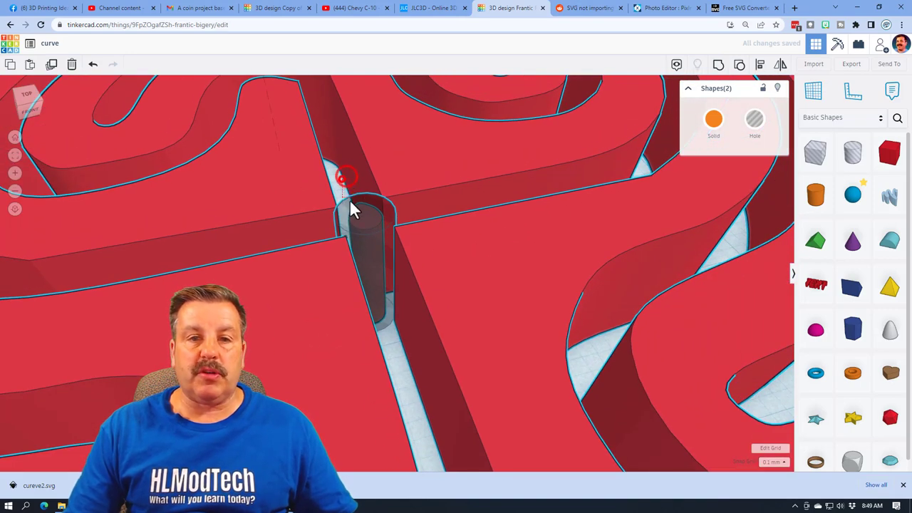
left_click(712, 65)
right_click_drag(440, 230, 404, 193)
scroll(393, 240, "down", 3)
scroll(409, 274, "up", 2)
scroll(411, 263, "down", 5)
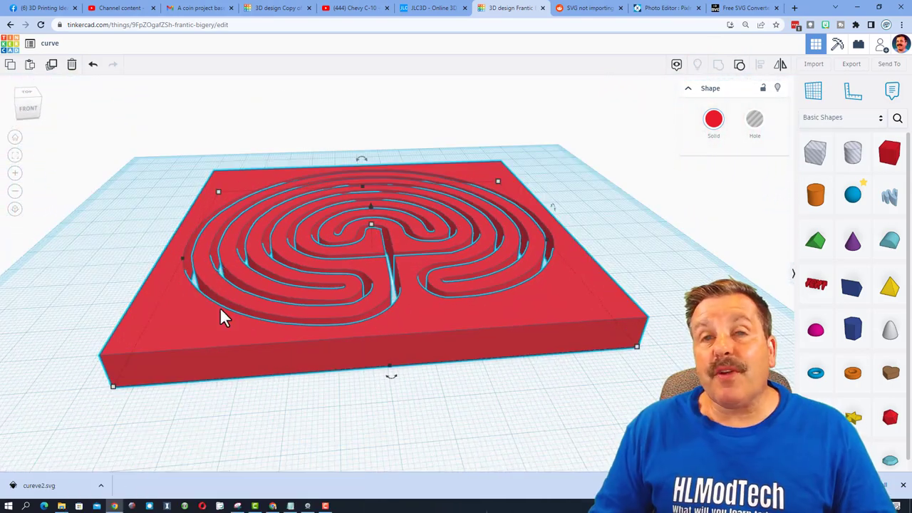
right_click_drag(220, 317, 257, 337)
scroll(235, 335, "up", 2)
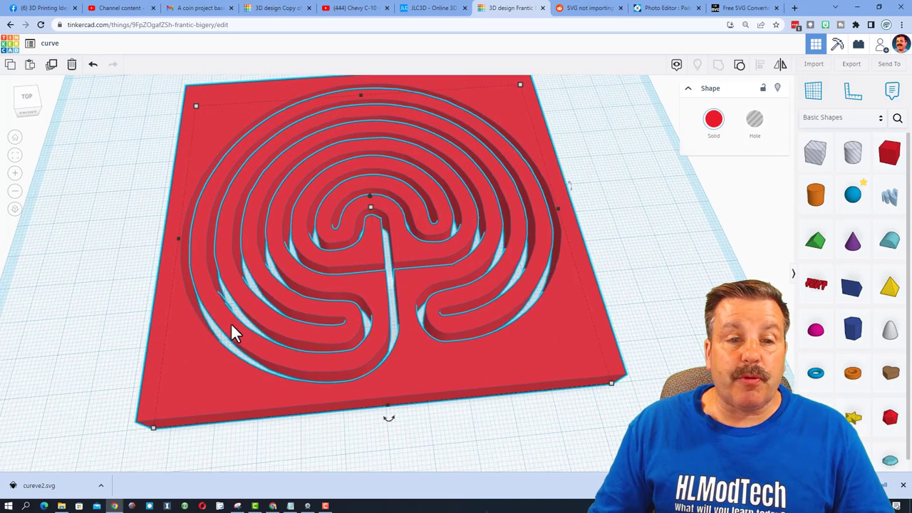
right_click_drag(372, 381, 366, 325)
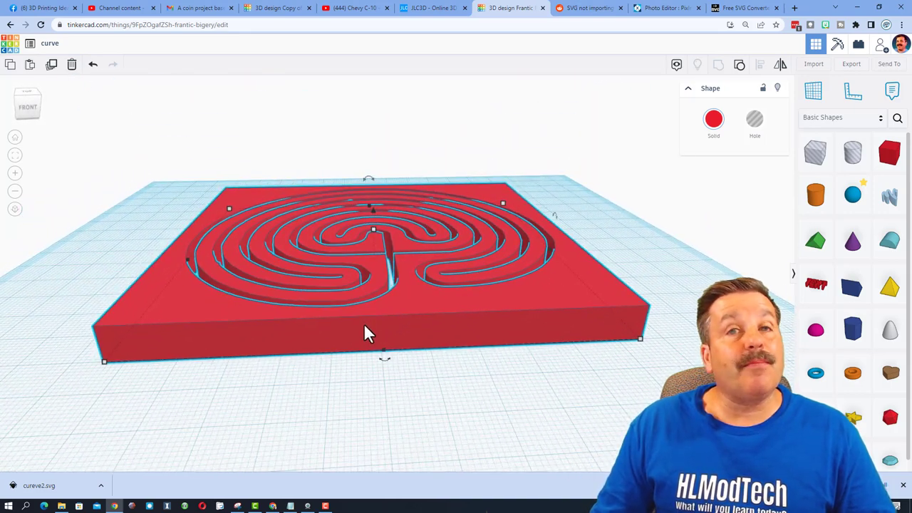